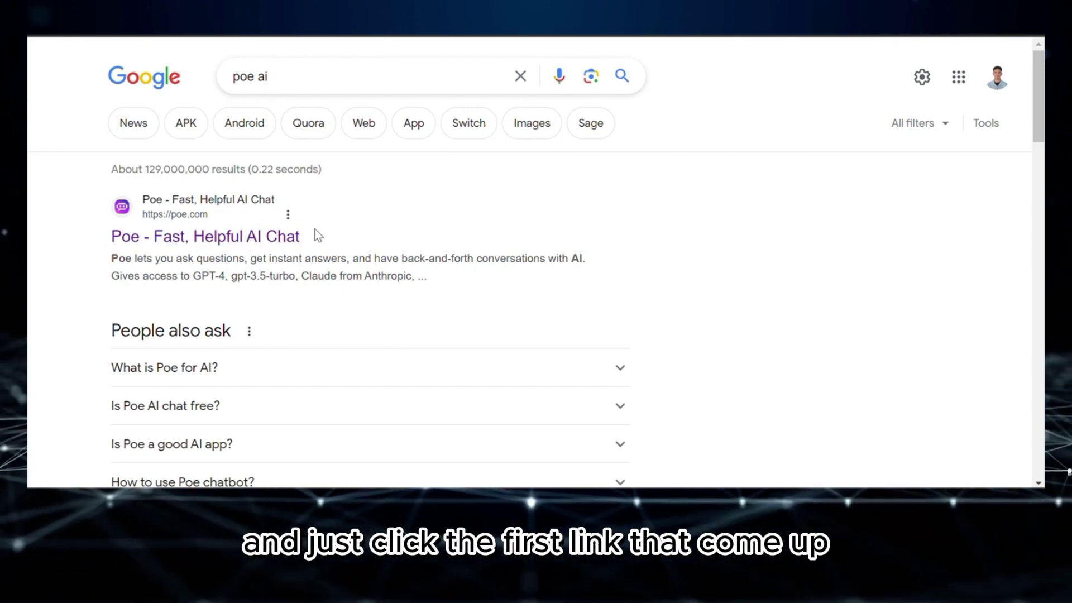
pyautogui.click(240, 247)
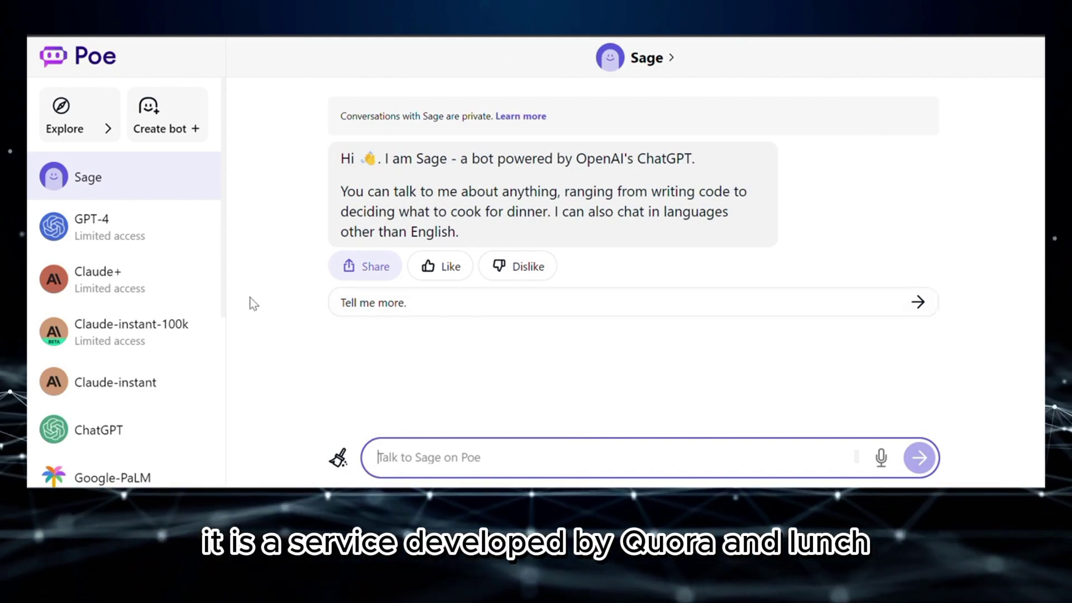
pyautogui.scroll(-2, 148, 223)
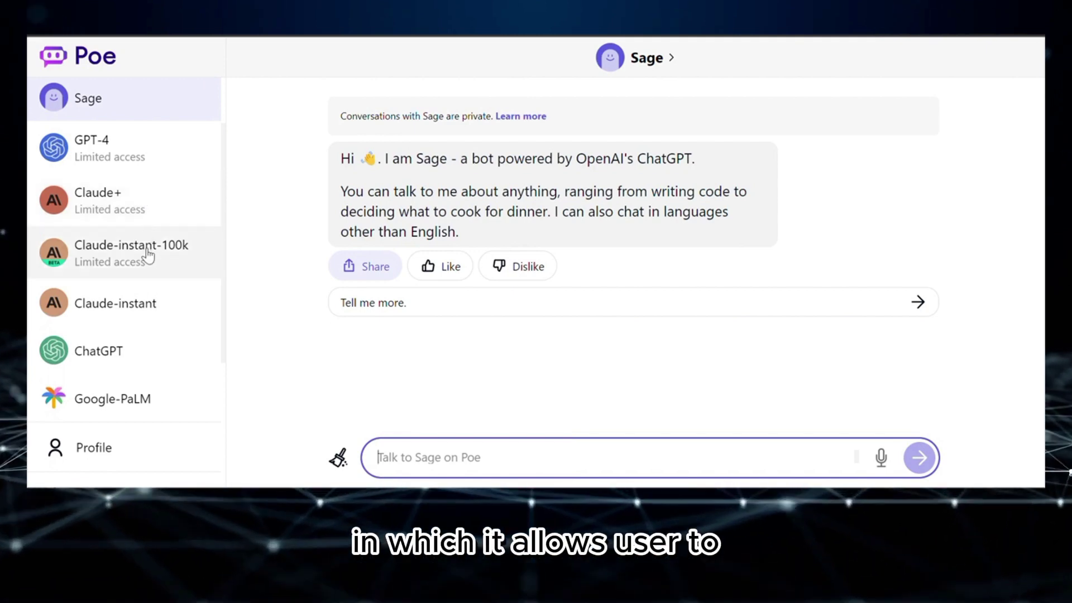
pyautogui.scroll(-2, 145, 254)
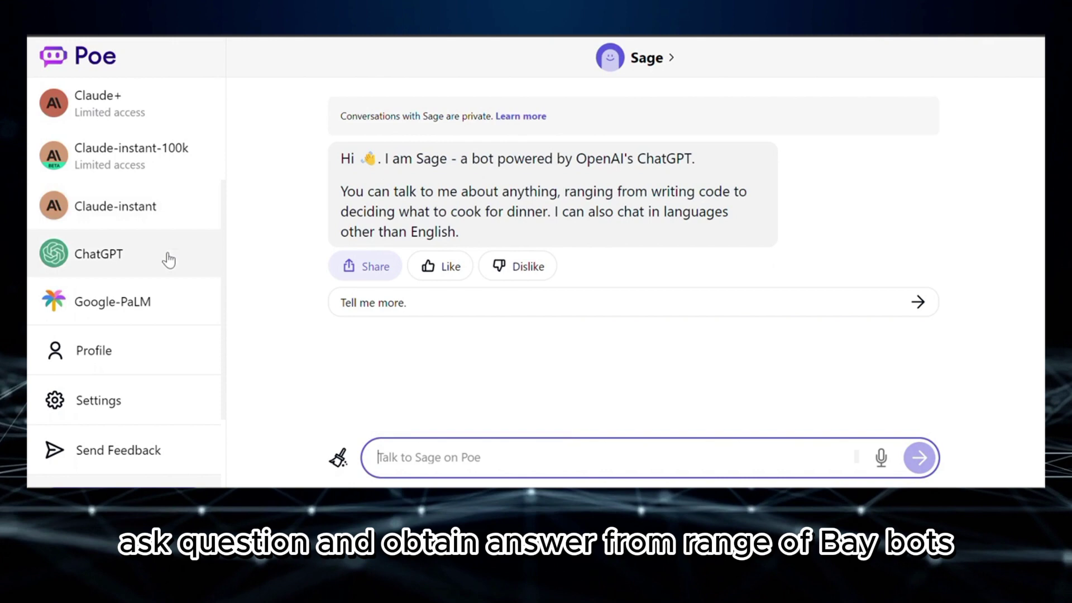
pyautogui.scroll(-1, 178, 306)
pyautogui.scroll(-3, 178, 307)
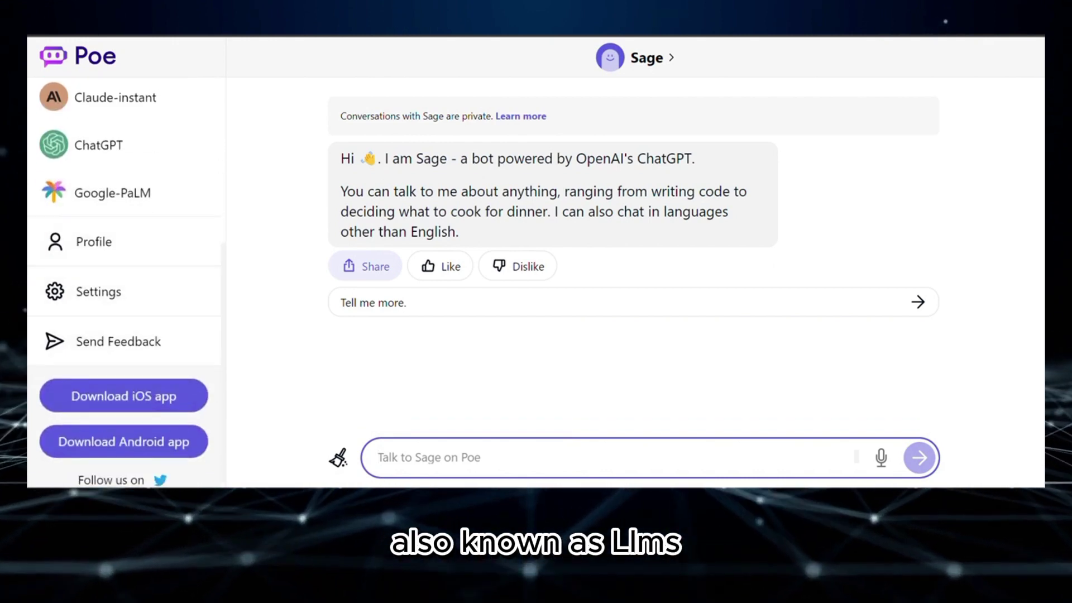
pyautogui.scroll(1, 209, 282)
pyautogui.scroll(5, 211, 275)
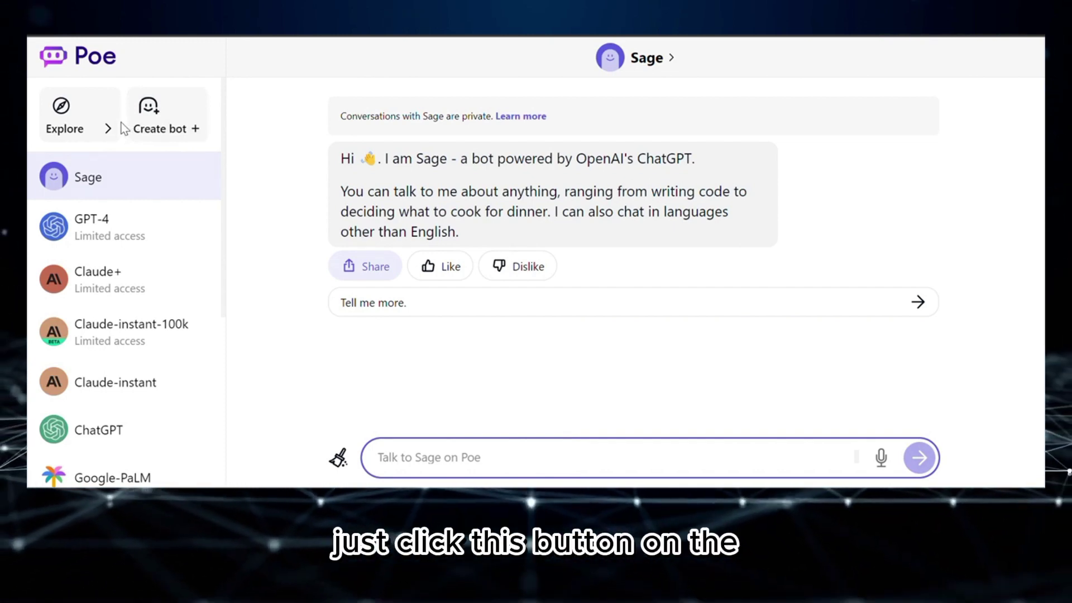
# - Start a new bot, skip past the profile prompt, and name it WebWhizz
pyautogui.click(190, 107)
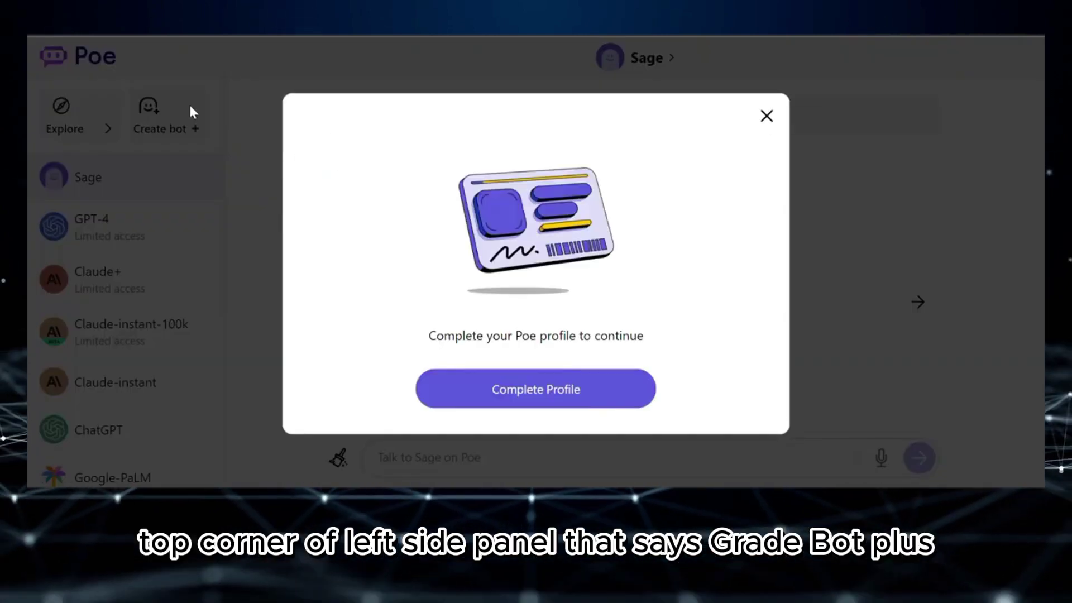
pyautogui.click(597, 386)
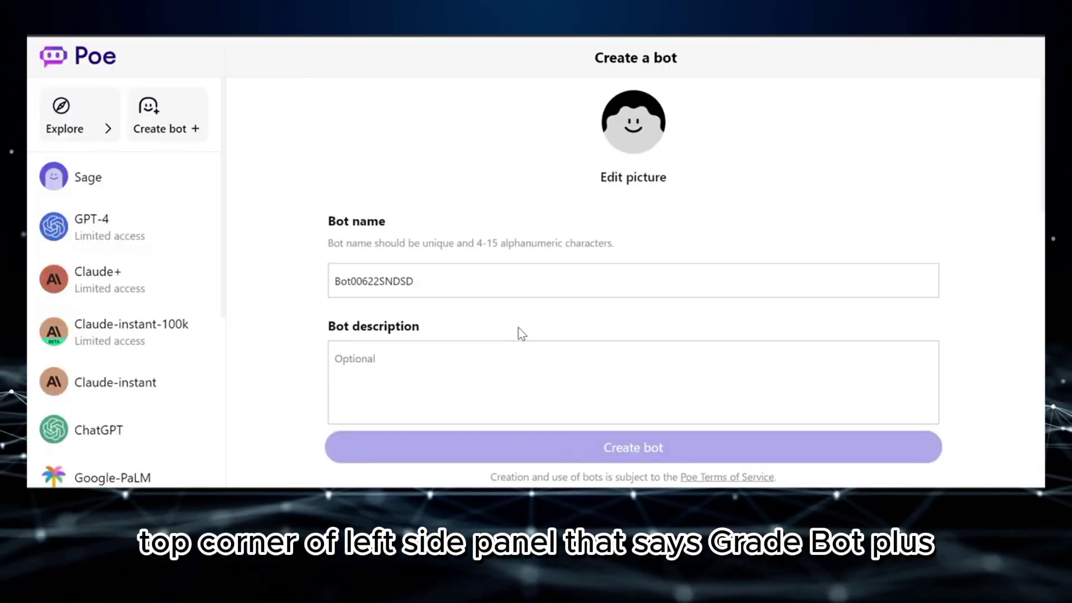
pyautogui.scroll(-2, 520, 333)
pyautogui.scroll(1, 521, 333)
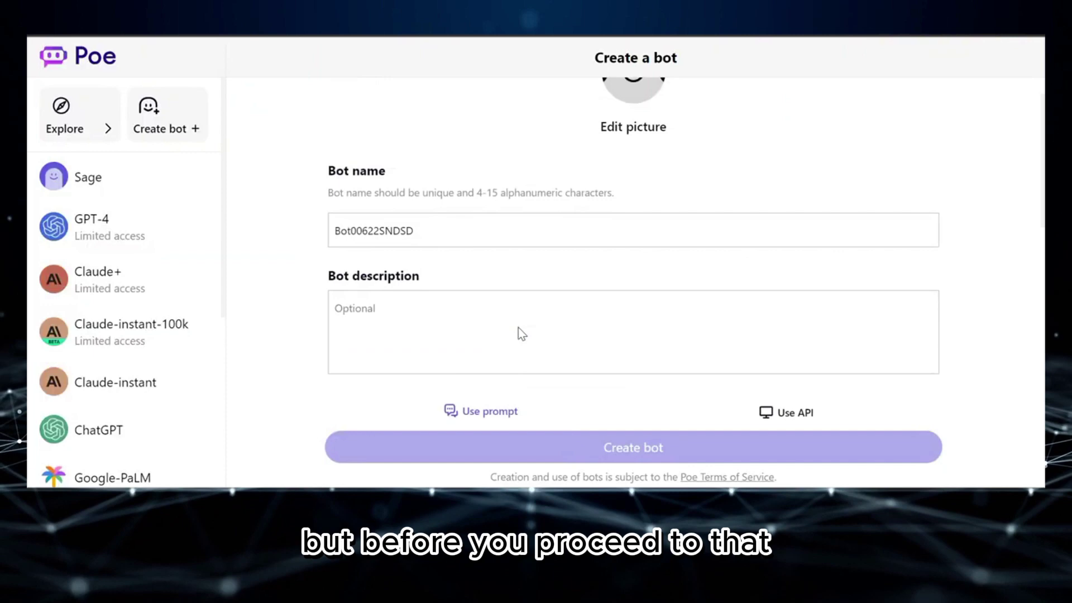
pyautogui.scroll(1, 524, 335)
pyautogui.click(424, 280)
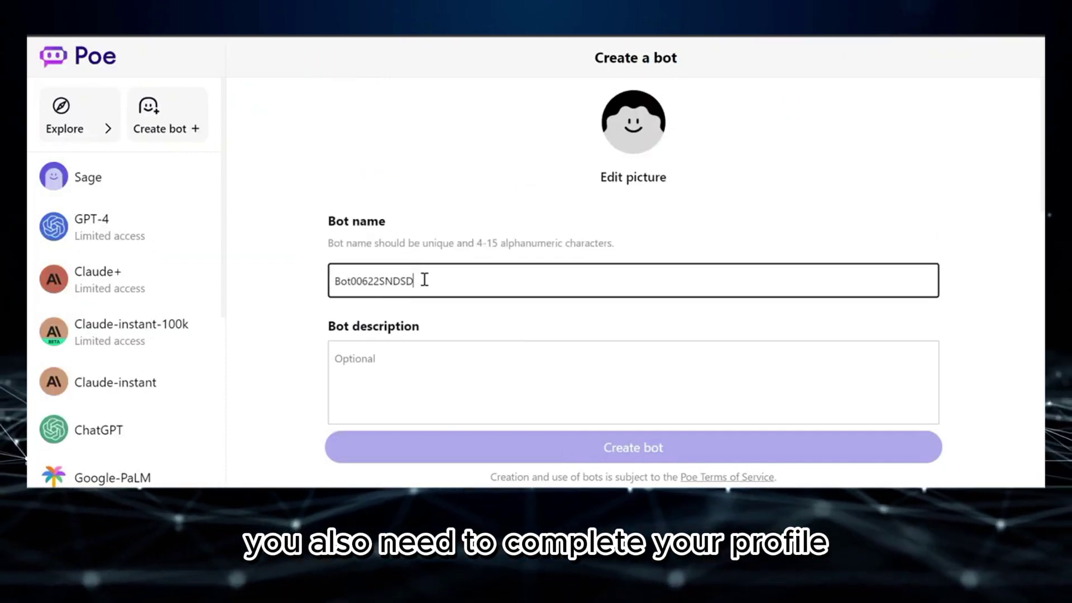
pyautogui.hotkey('ctrl', 'a')
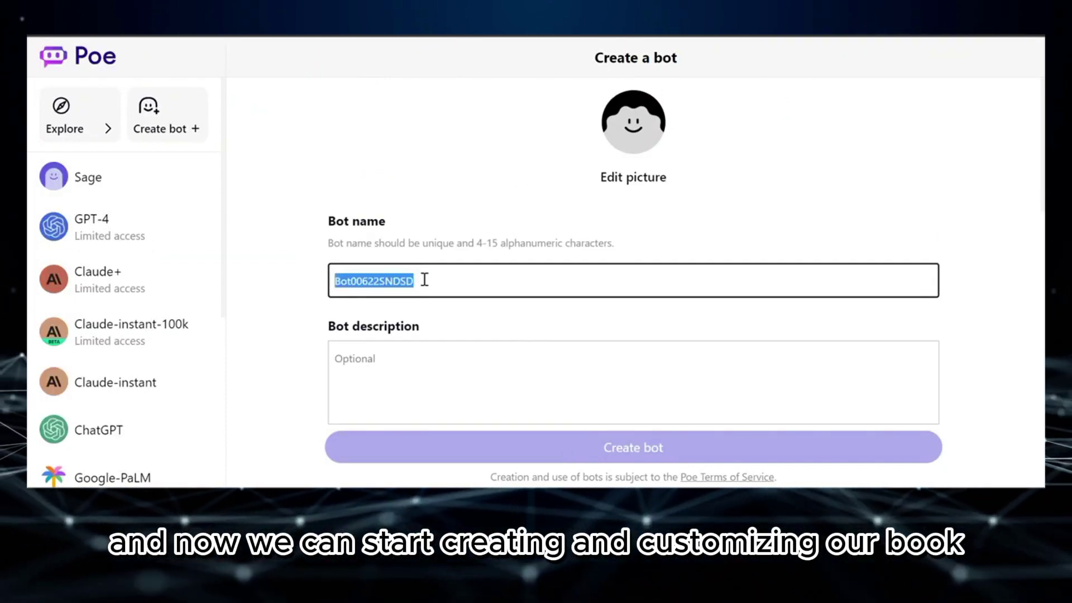
pyautogui.write('Web')
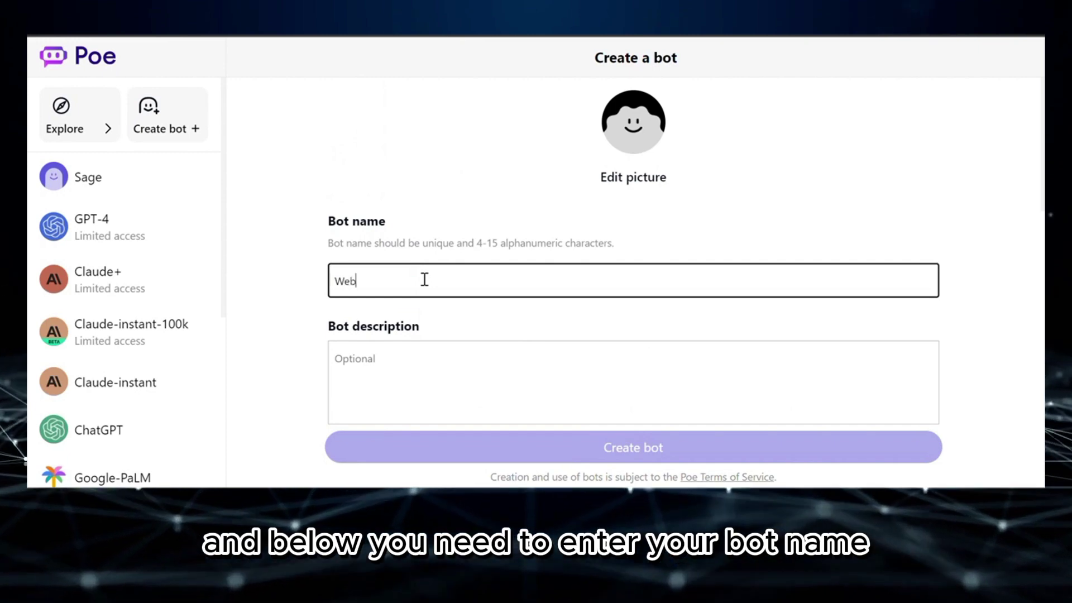
pyautogui.write('Whizz')
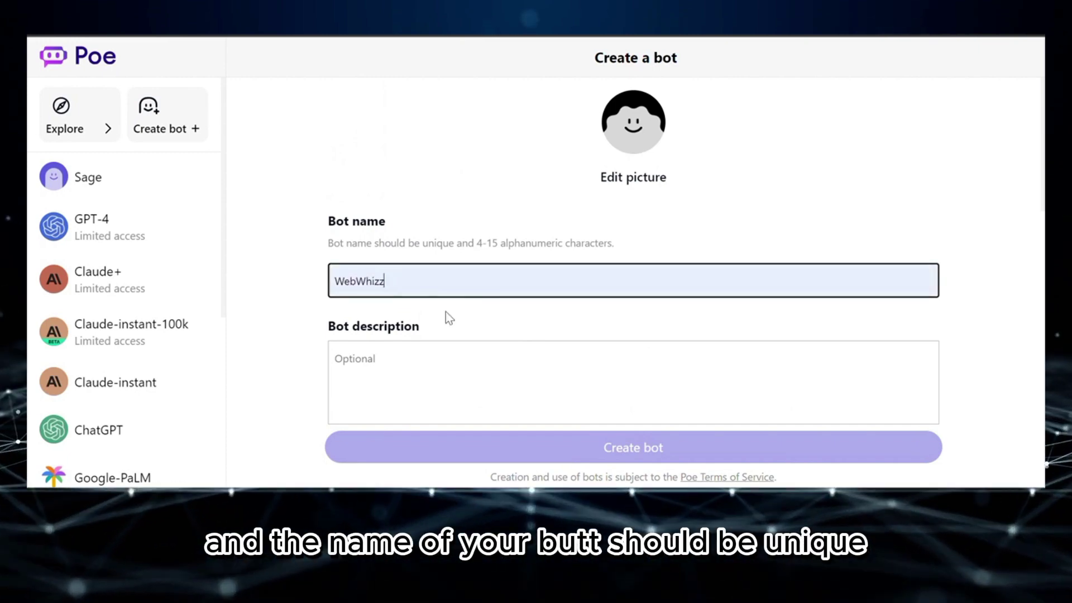
# - Describe the bot as 'A bot that teach about the tutorial on any platform'
pyautogui.click(445, 375)
pyautogui.scroll(-3, 441, 371)
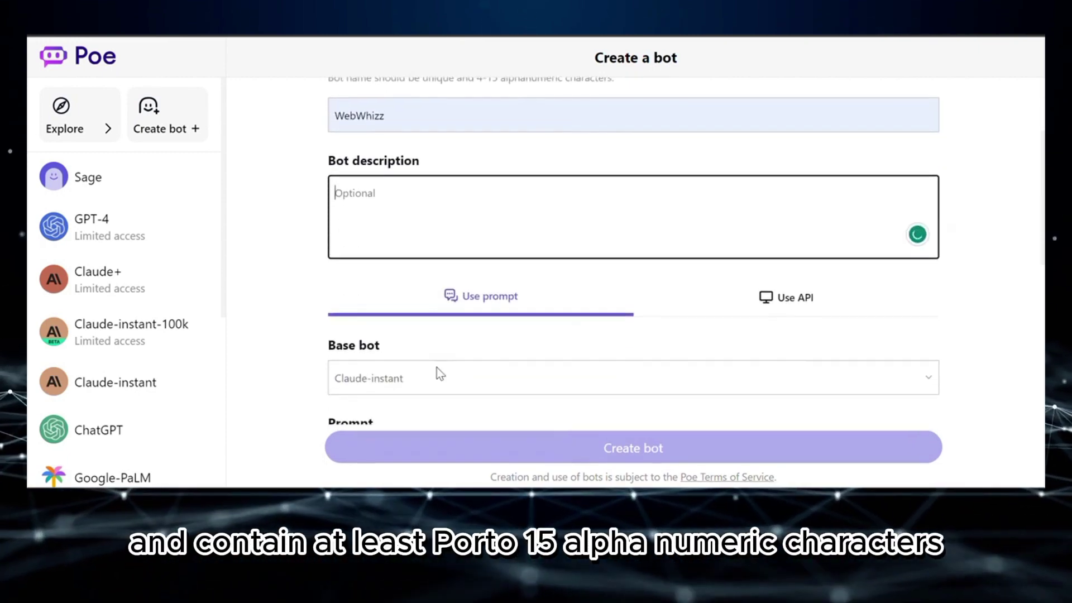
pyautogui.scroll(2, 436, 367)
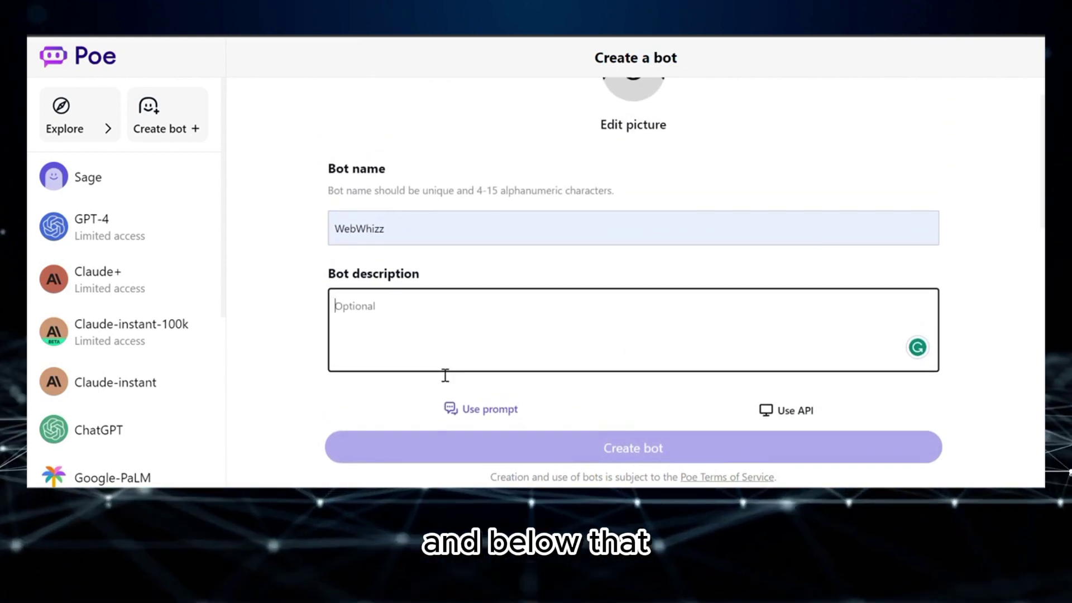
pyautogui.write('A')
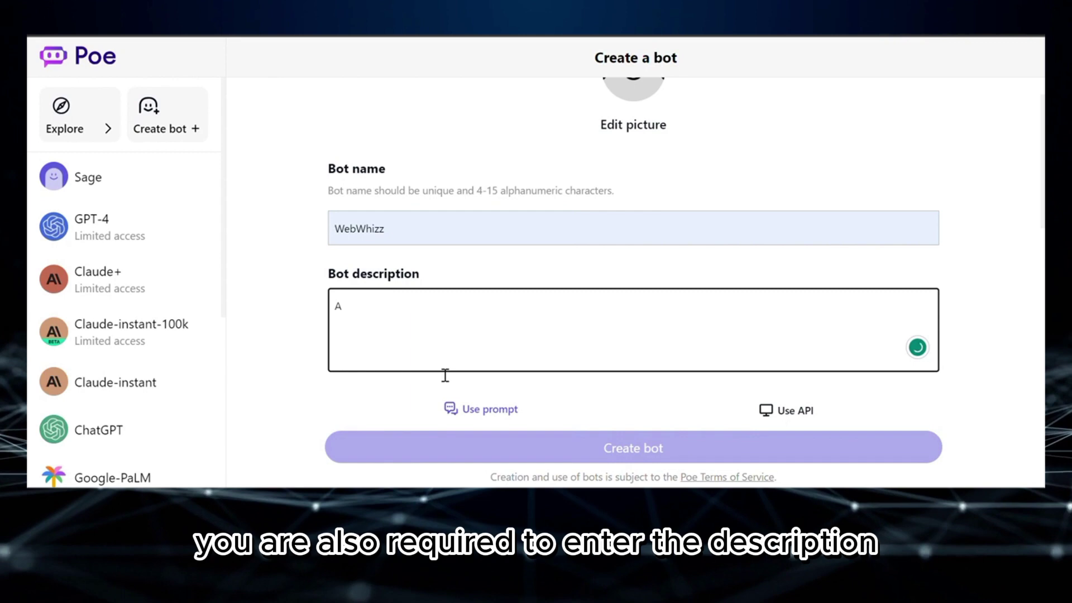
pyautogui.write(' bot that ')
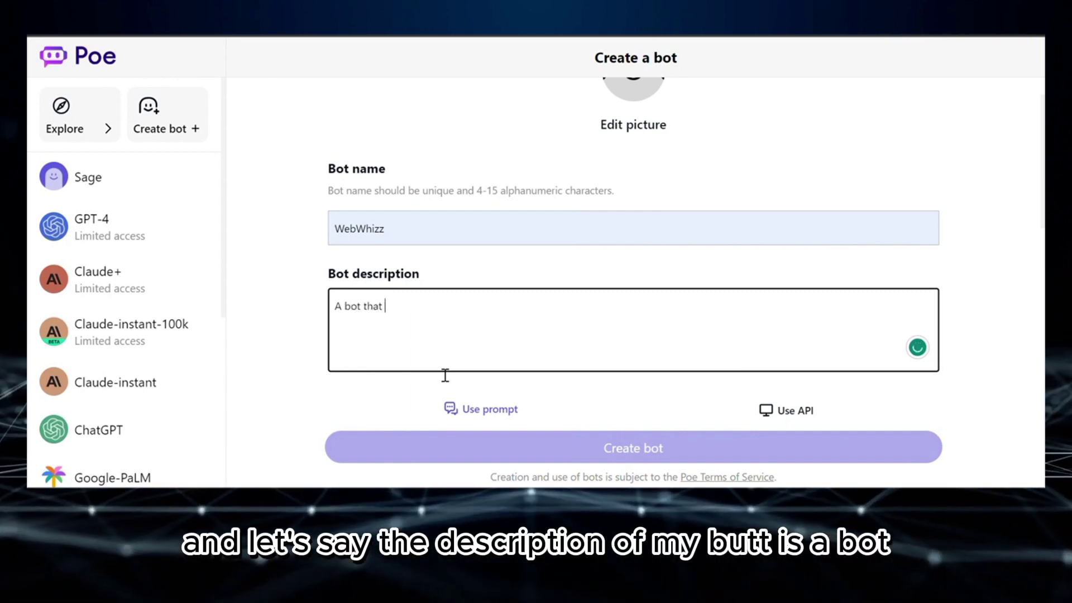
pyautogui.write('teach about the tutorial on any platform')
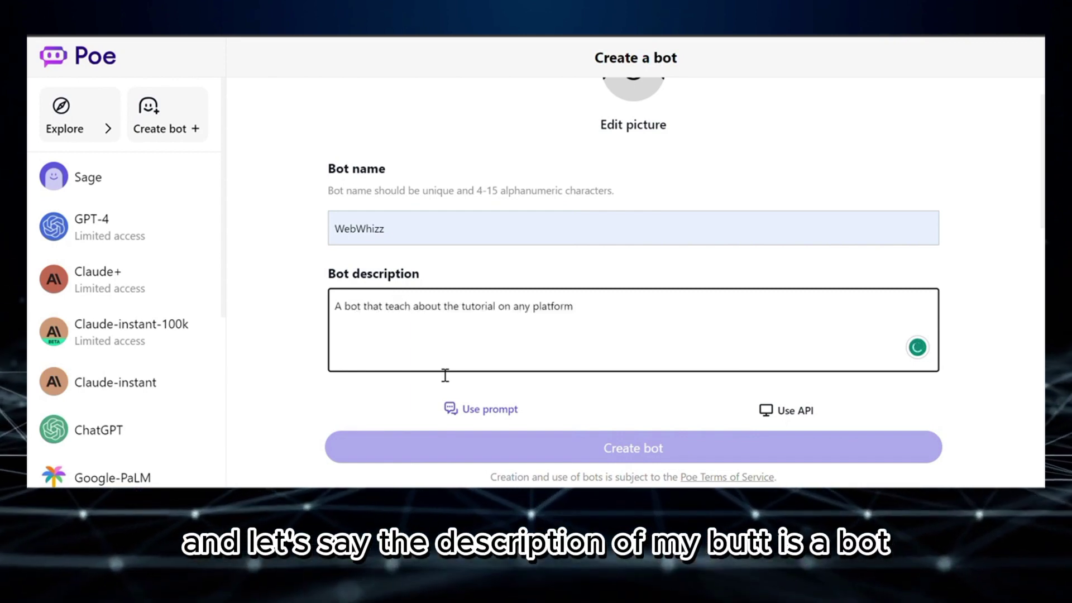
# - Choose ChatGPT as the base bot, preview the API option, then return to prompt setup
pyautogui.scroll(-4, 592, 309)
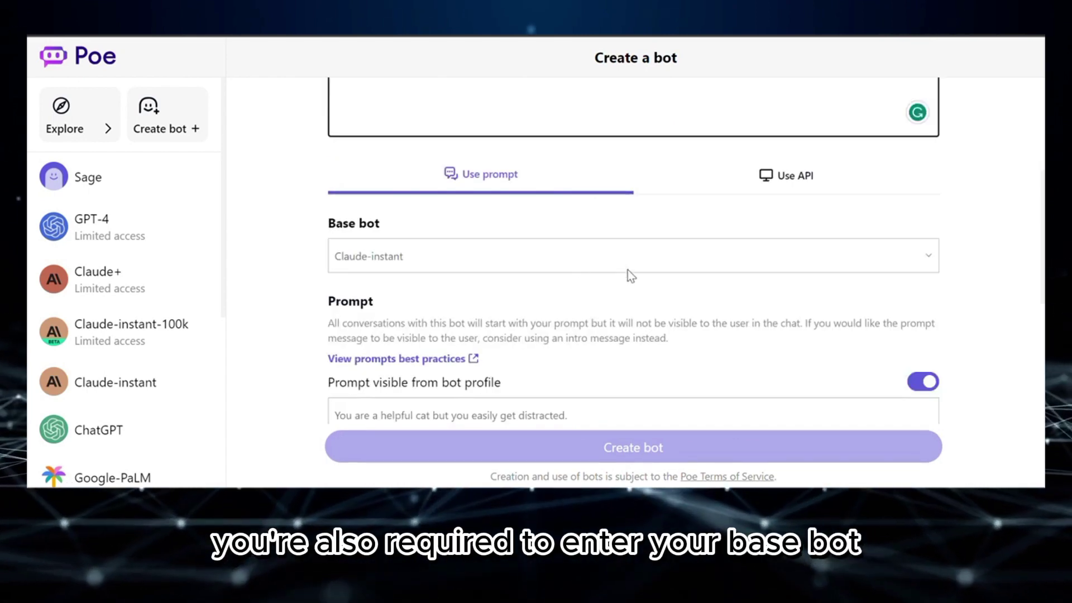
pyautogui.scroll(-1, 628, 270)
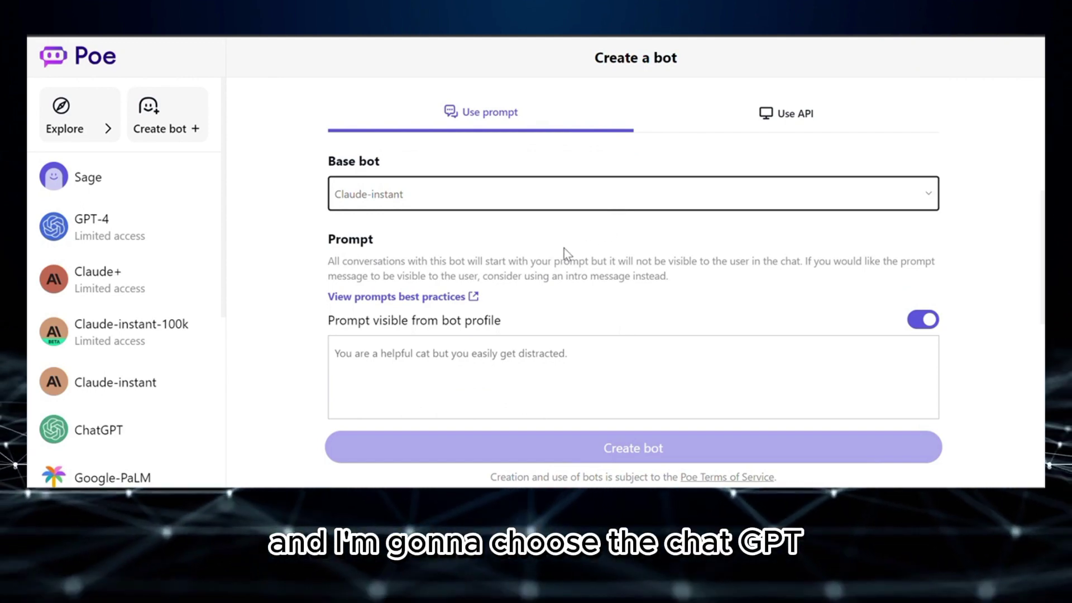
pyautogui.press('Down')
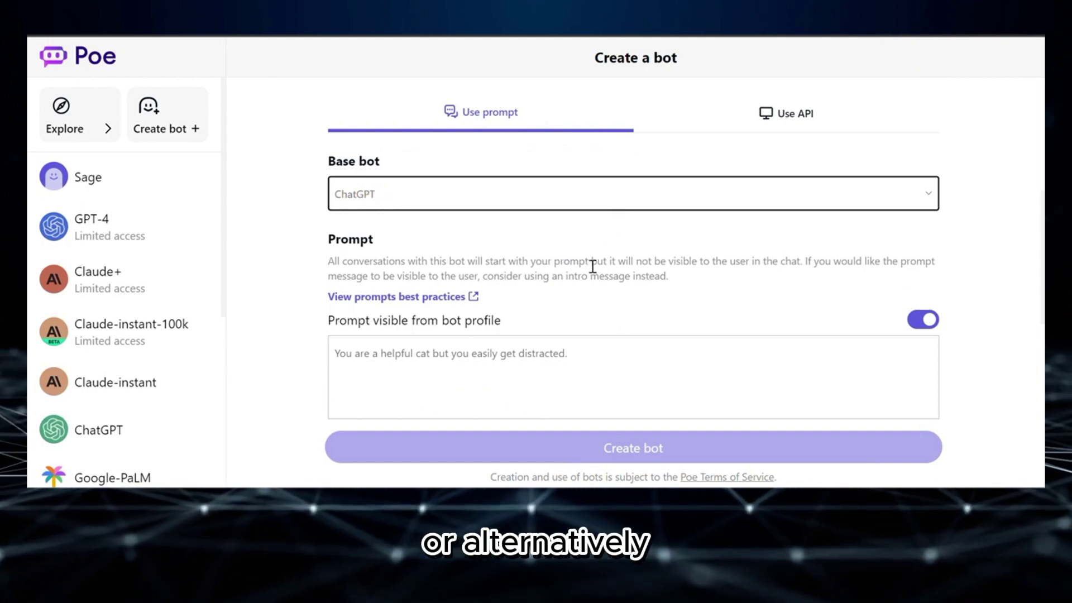
pyautogui.click(787, 114)
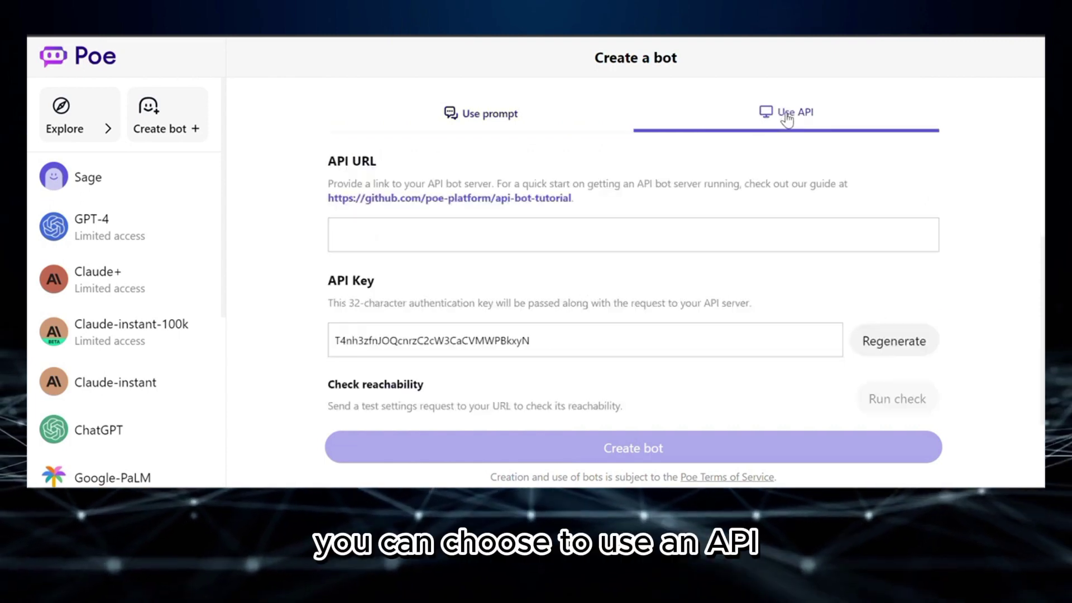
pyautogui.click(477, 231)
pyautogui.scroll(-2, 473, 249)
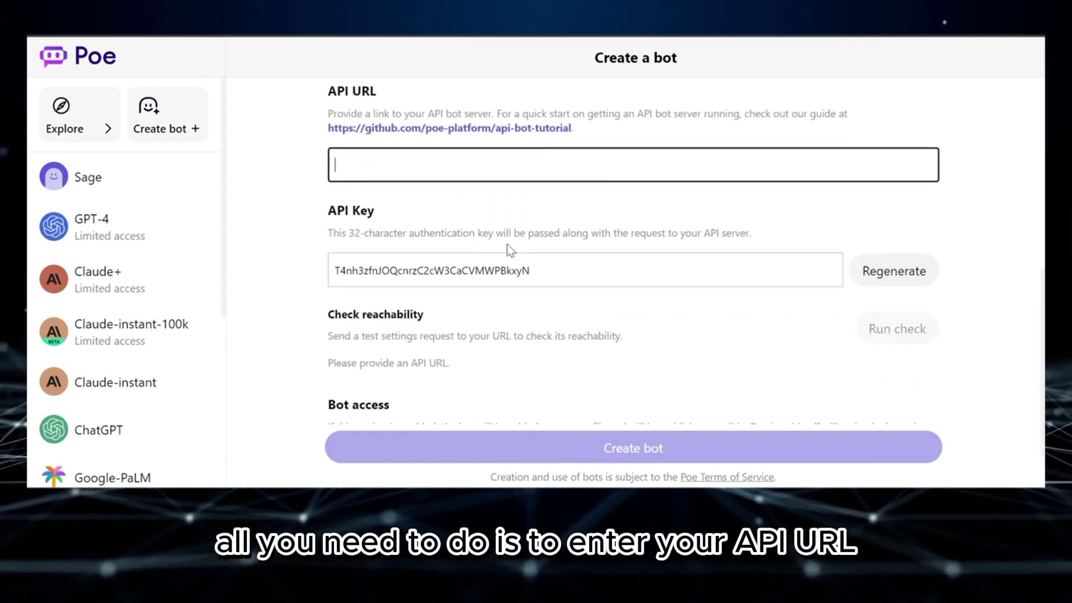
pyautogui.scroll(-1, 742, 313)
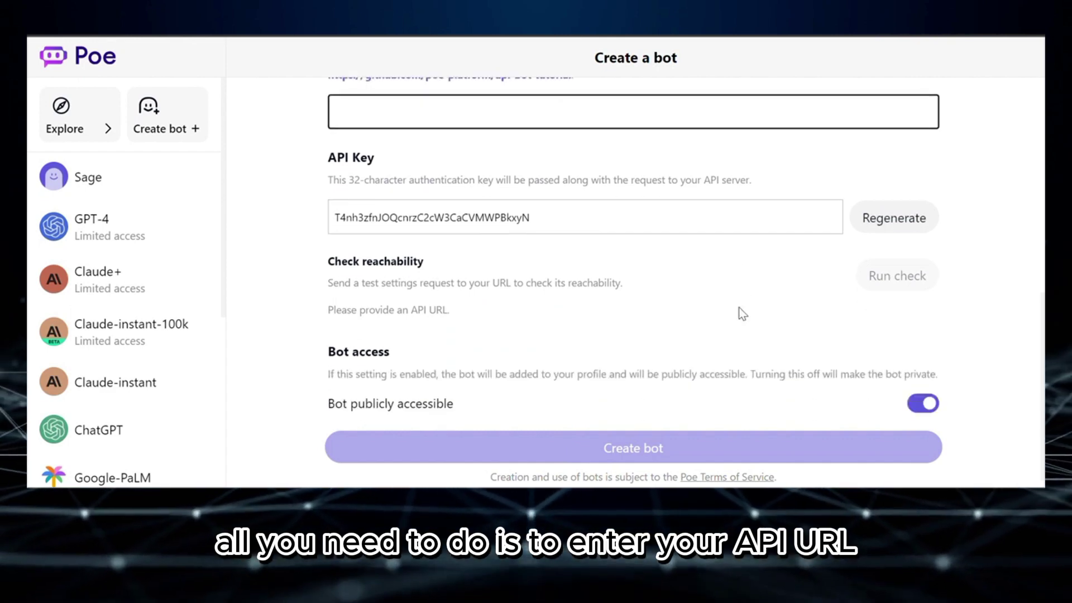
pyautogui.scroll(1, 742, 313)
pyautogui.scroll(4, 742, 313)
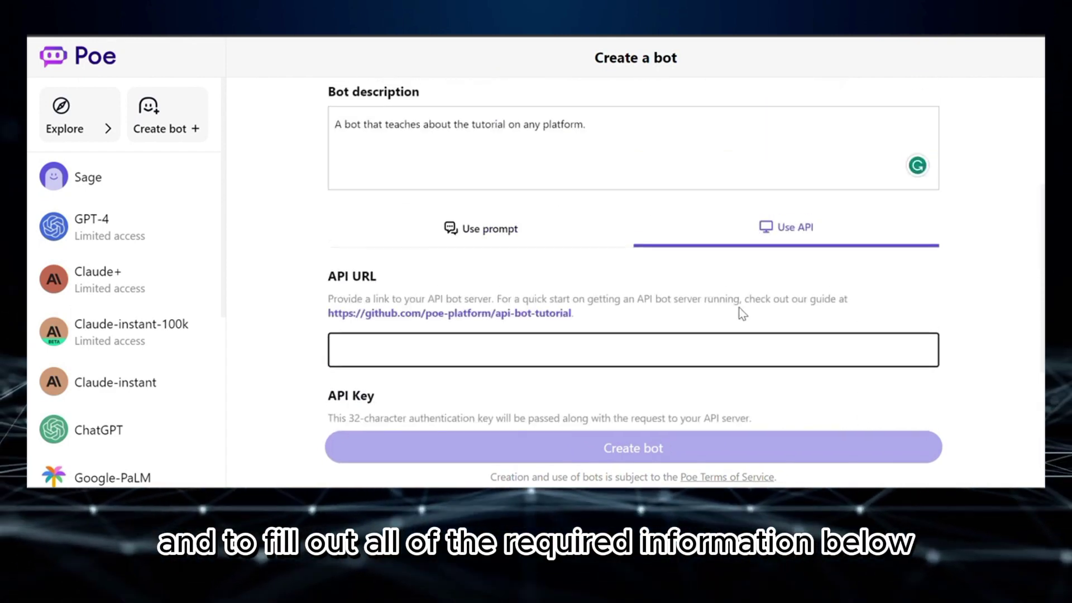
pyautogui.click(514, 239)
pyautogui.scroll(-5, 514, 239)
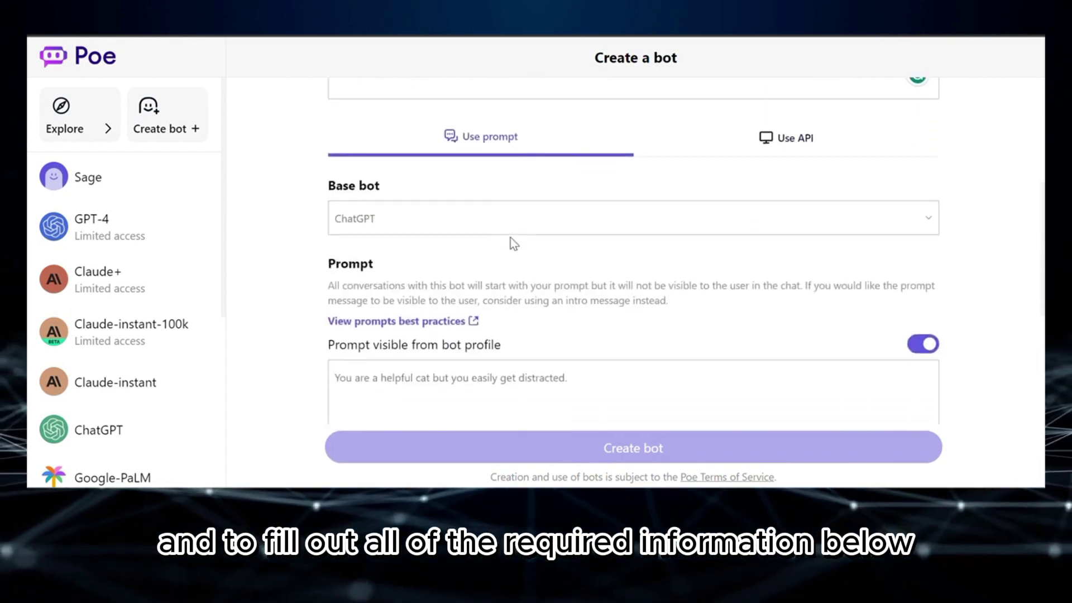
# - Begin the prompt asking for step-by-step messages on how to do or access a platform
pyautogui.click(518, 246)
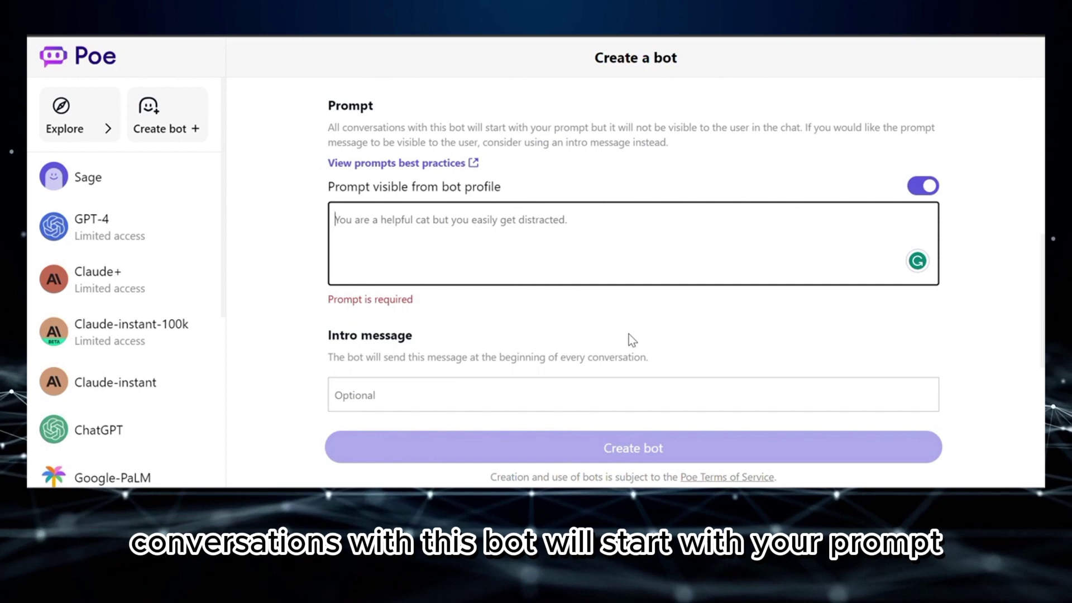
pyautogui.write('Send')
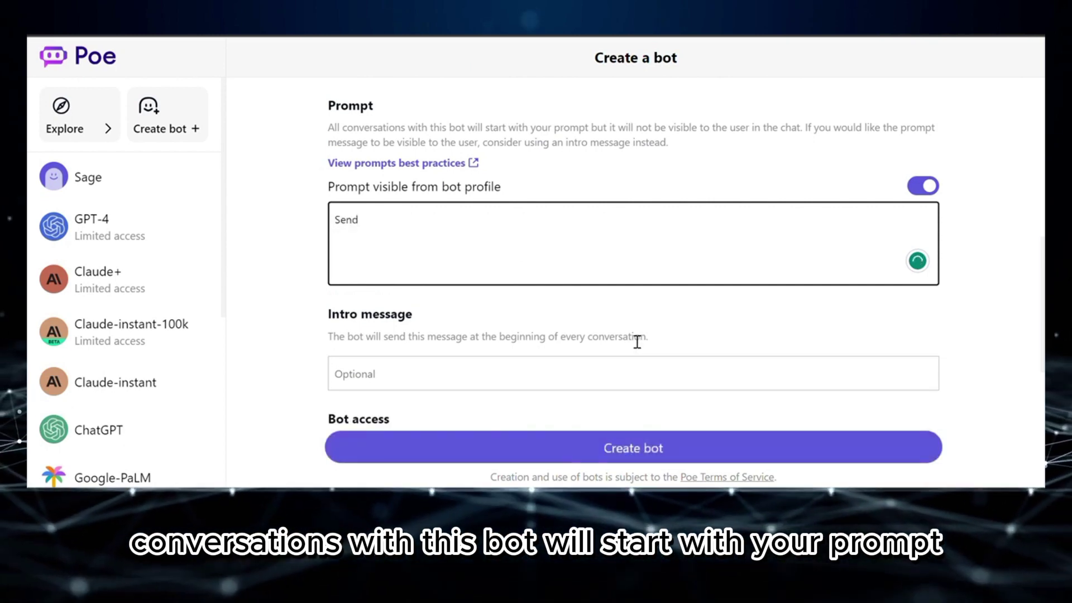
pyautogui.press('BackSpace')
pyautogui.write('a ')
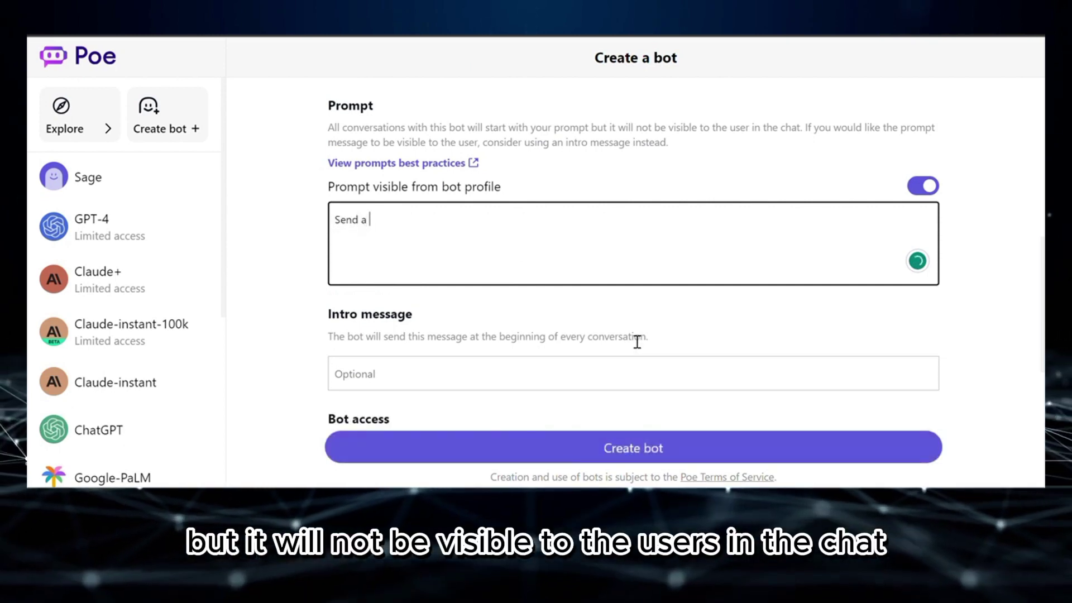
pyautogui.write('messages of')
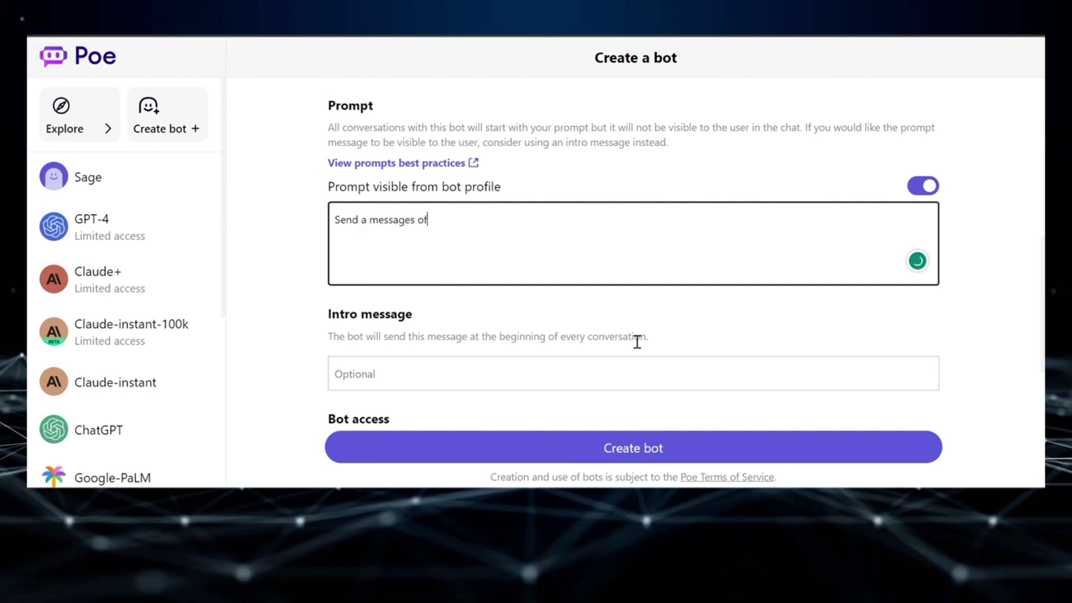
pyautogui.write(' a step by')
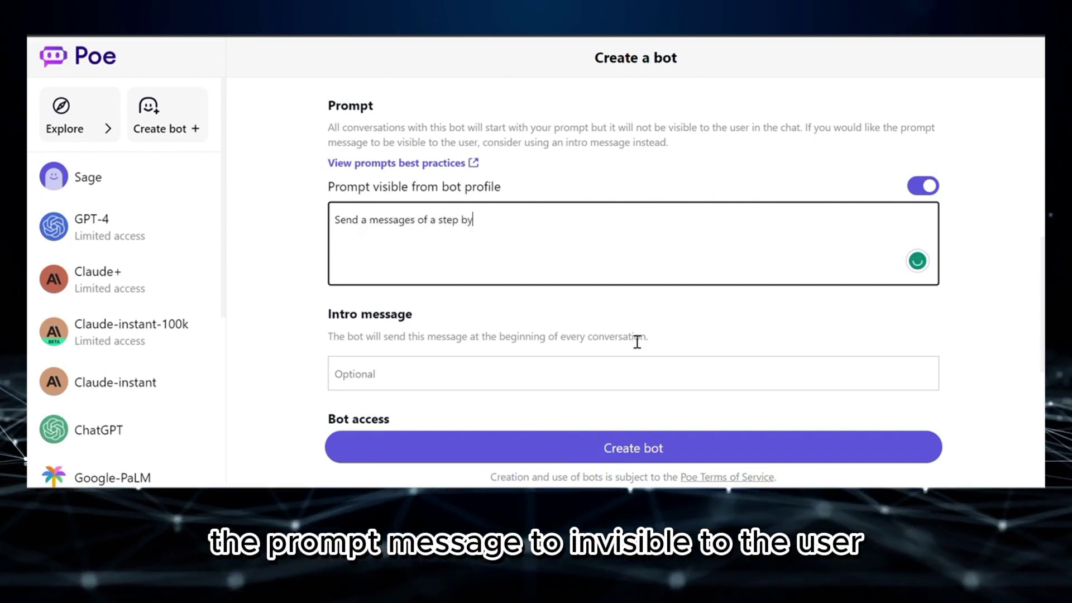
pyautogui.write(' step pr')
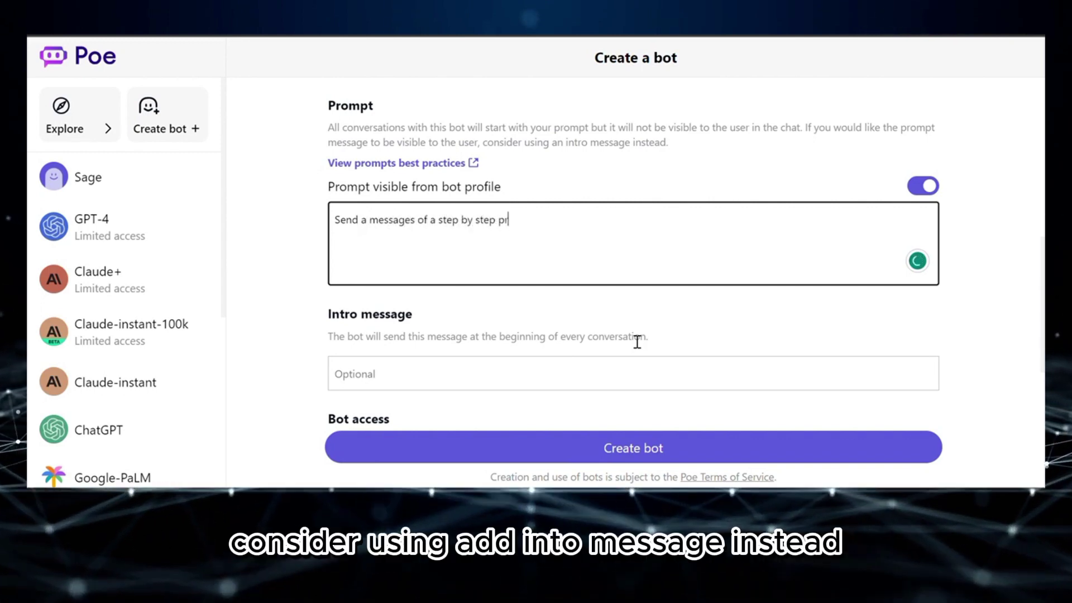
pyautogui.write('ocess on ')
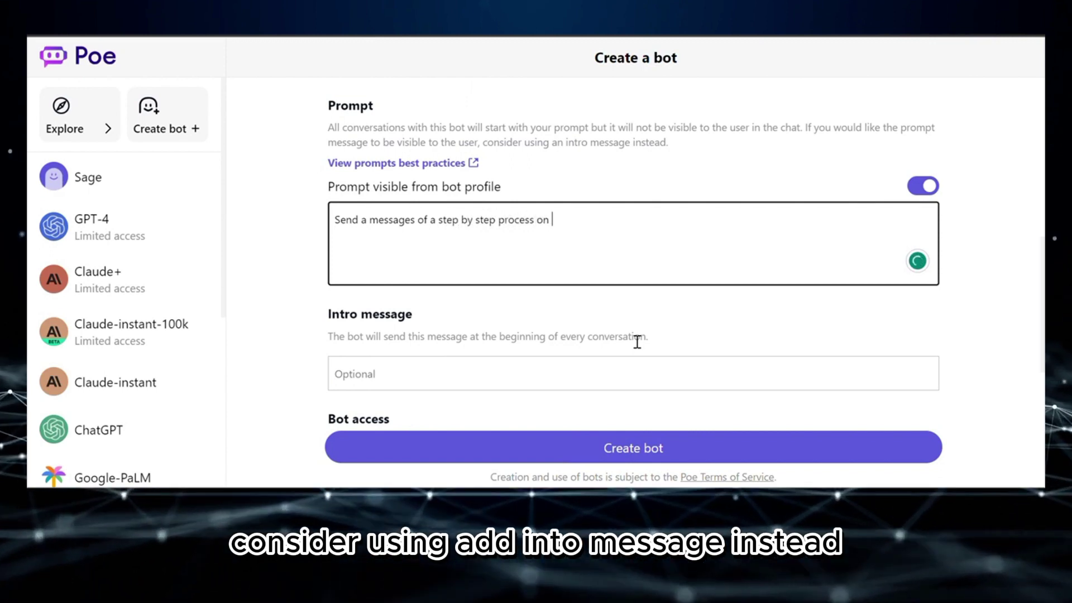
pyautogui.write('how to ')
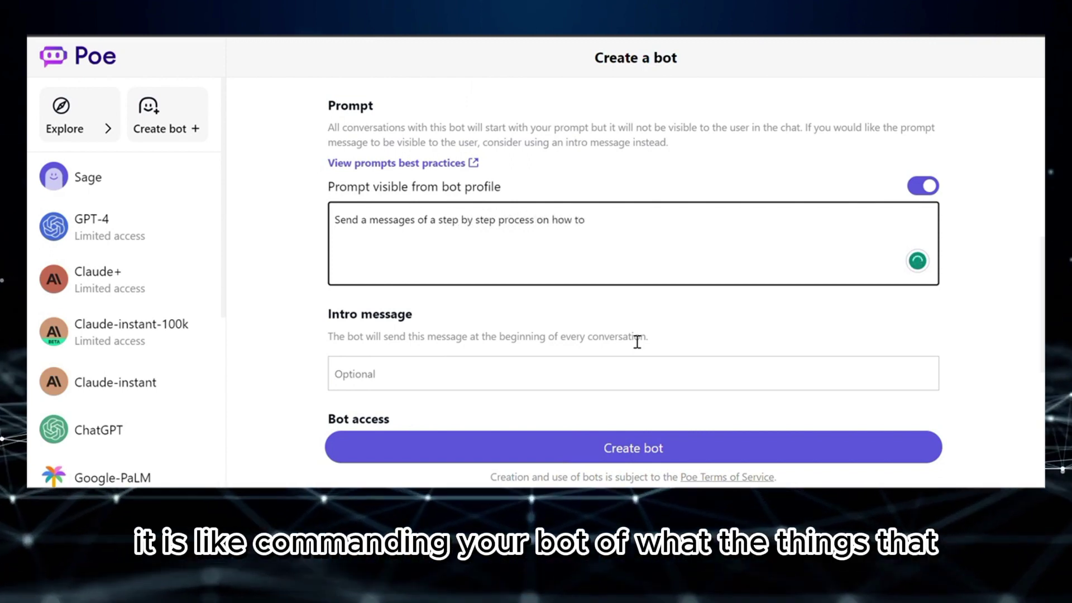
pyautogui.write('do')
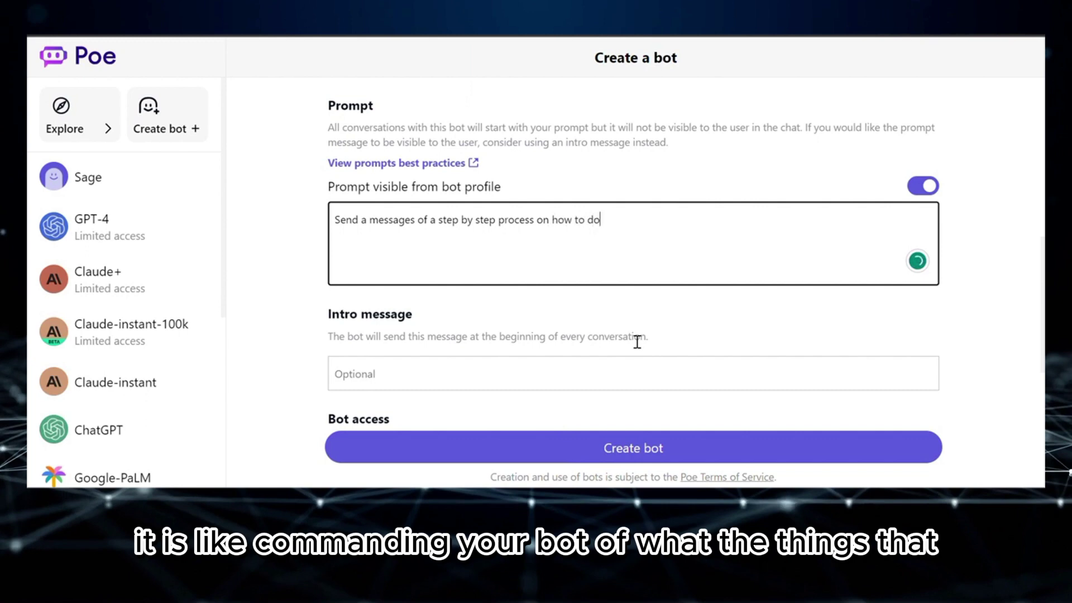
pyautogui.write(' a')
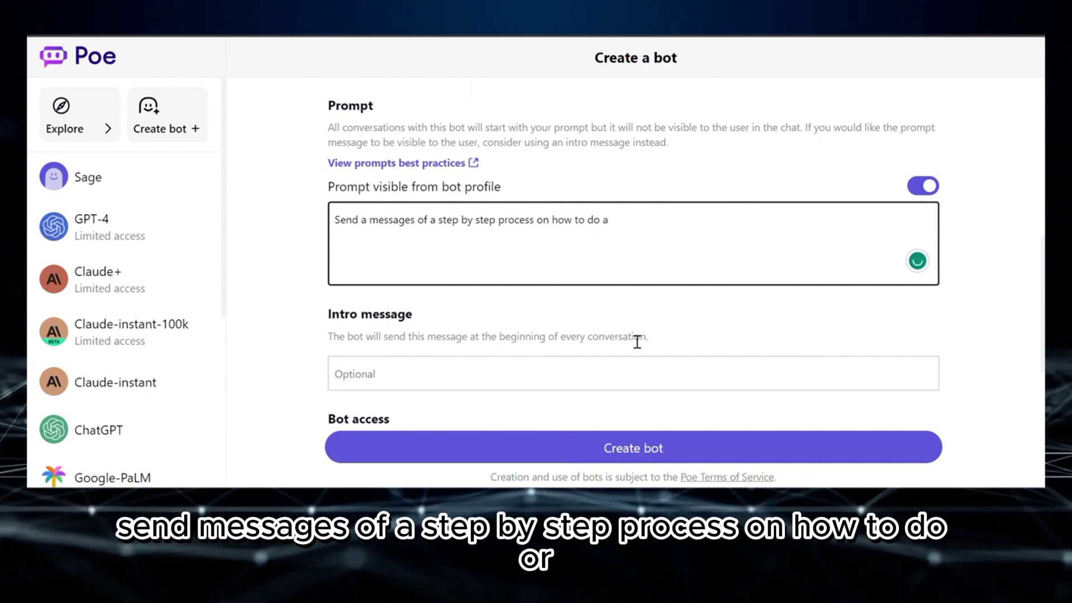
pyautogui.press('BackSpace')
pyautogui.press('BackSpace')
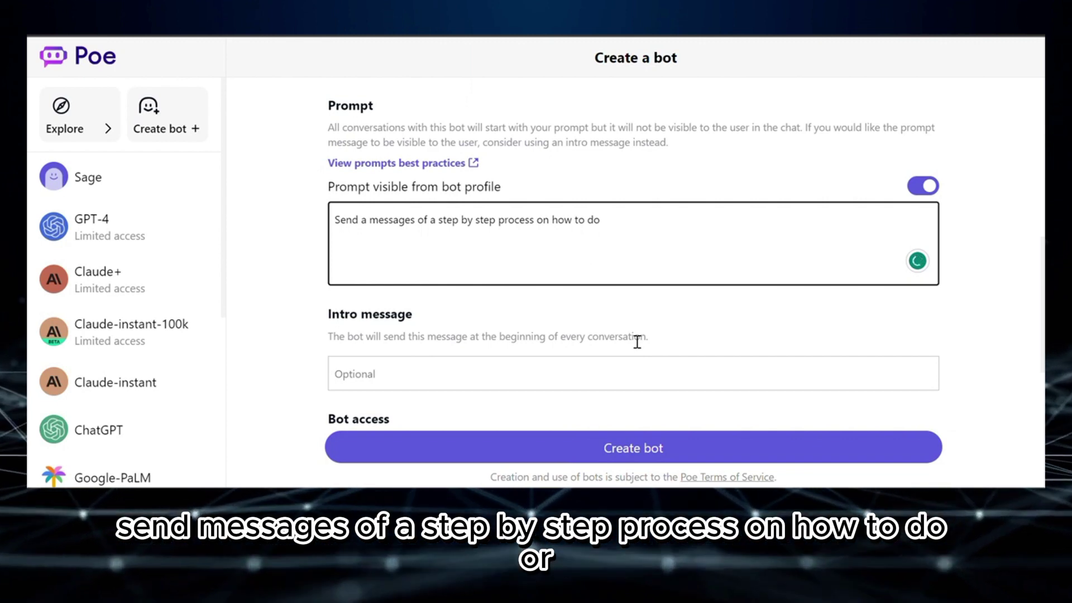
pyautogui.write('or ')
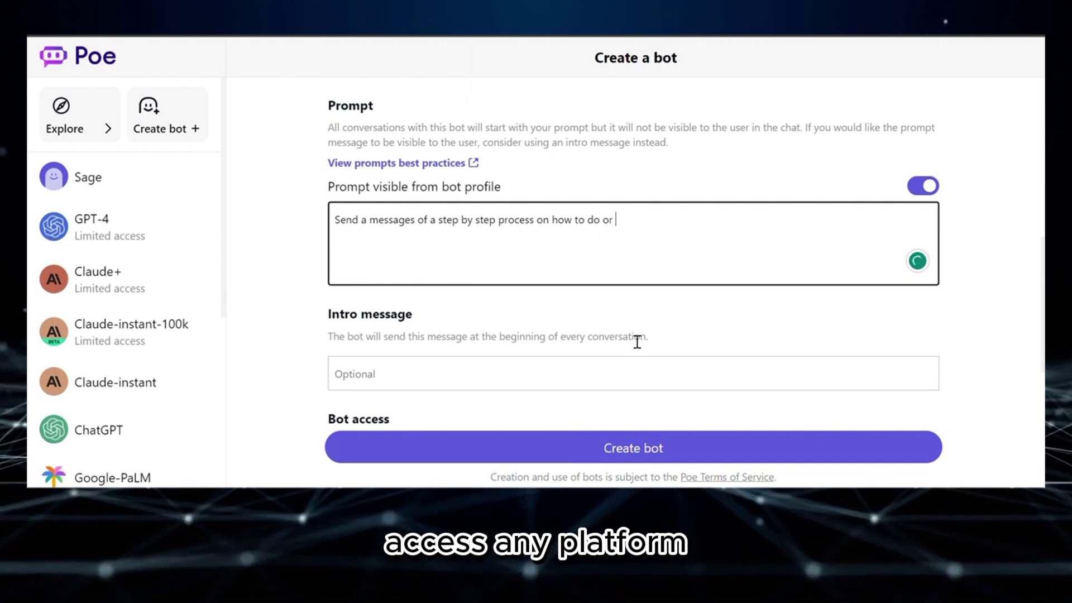
pyautogui.write('access the platform')
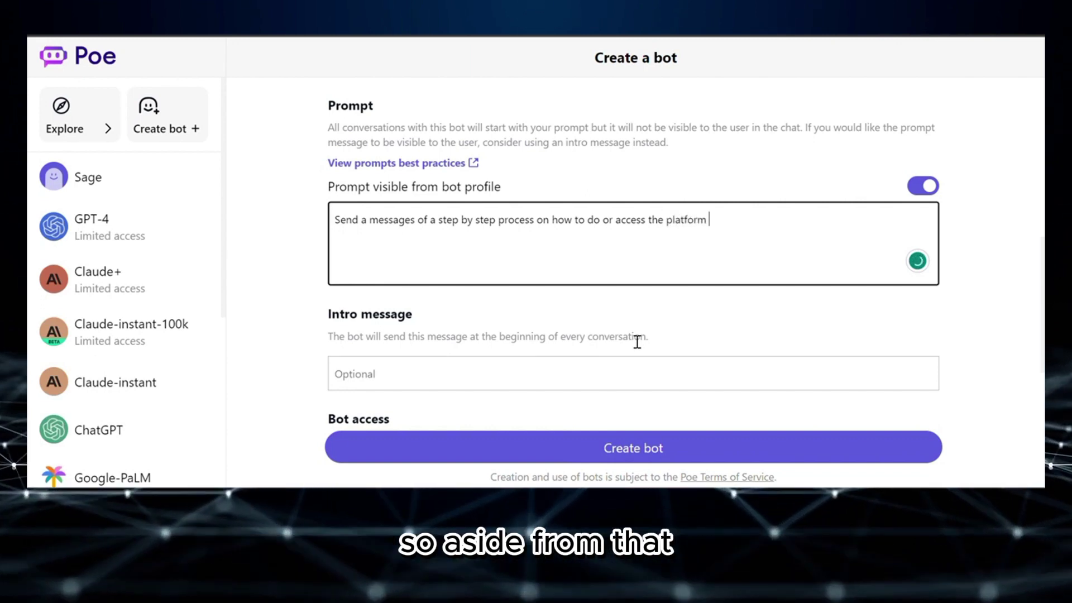
# - Finish the prompt: any platform, audience 18 and above, positive informative tone, with wording fixes
pyautogui.click(671, 222)
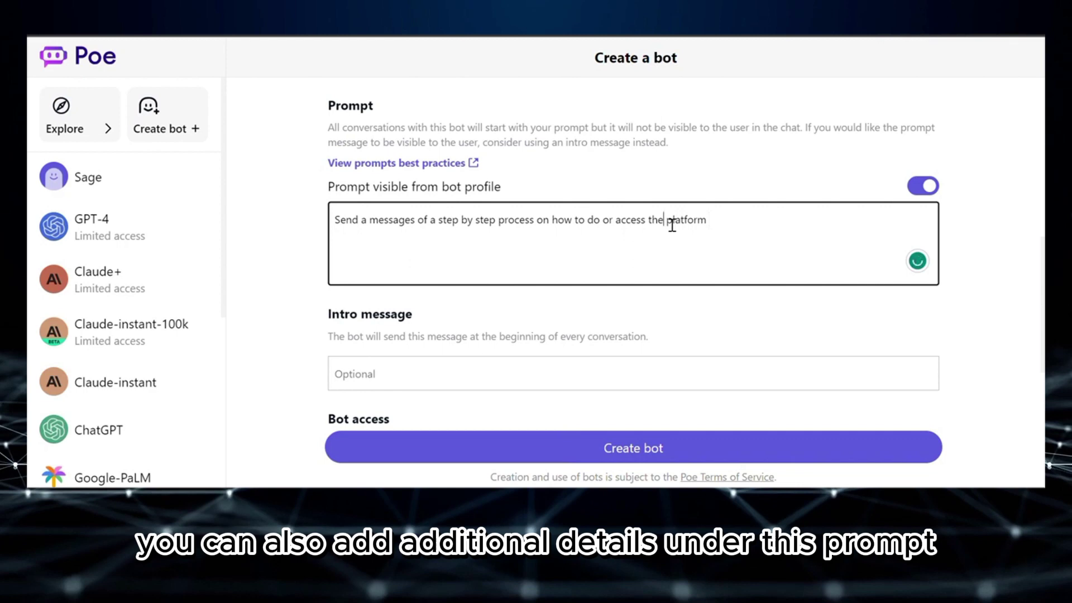
pyautogui.press('BackSpace')
pyautogui.press('BackSpace')
pyautogui.press('BackSpace')
pyautogui.write('any platform')
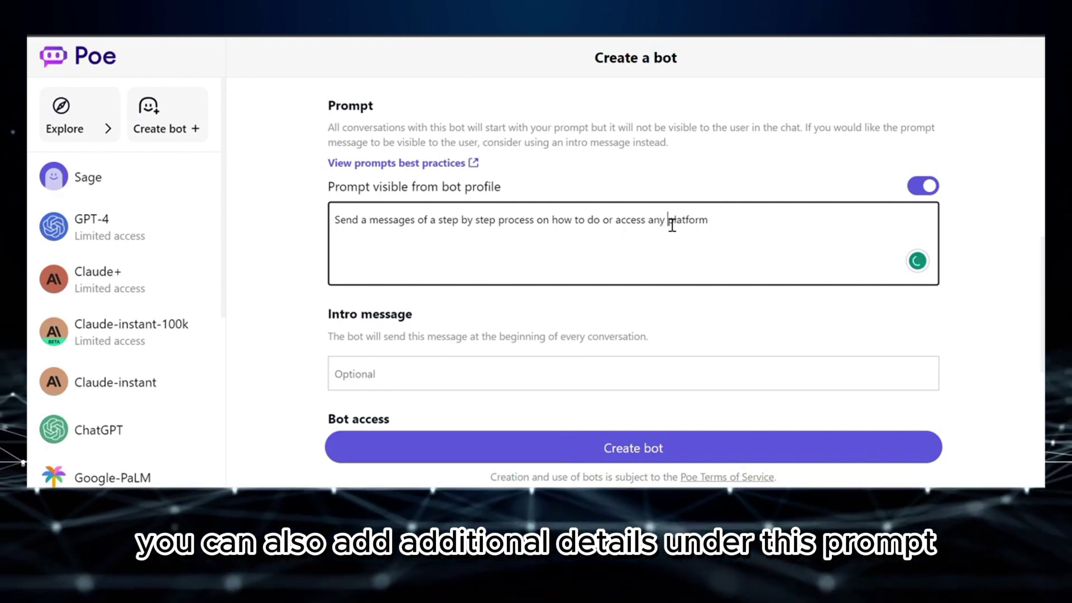
pyautogui.write('. ')
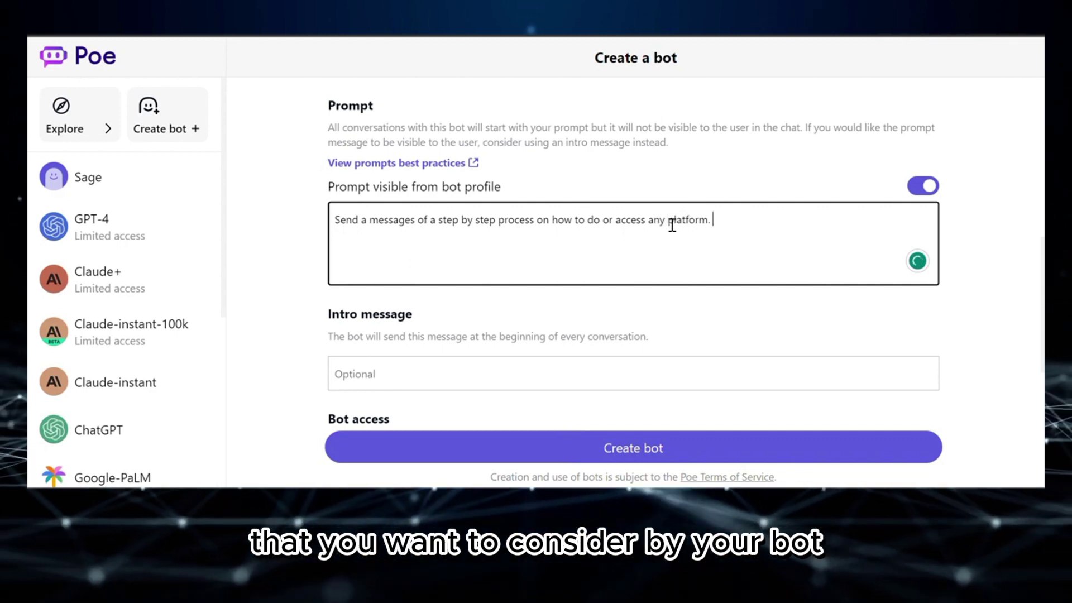
pyautogui.write('Your A')
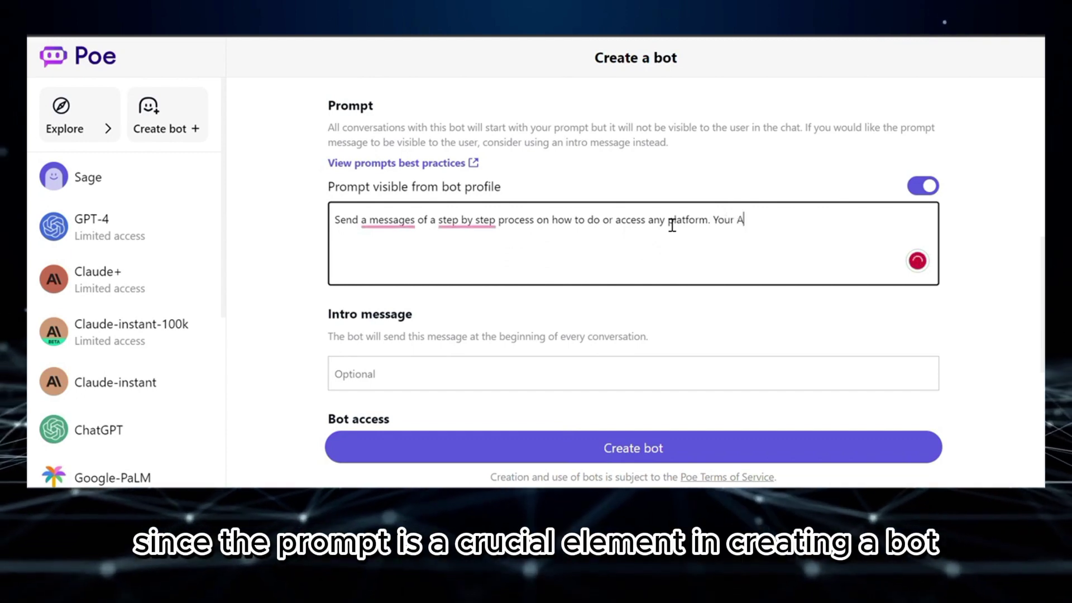
pyautogui.write('udience is 18')
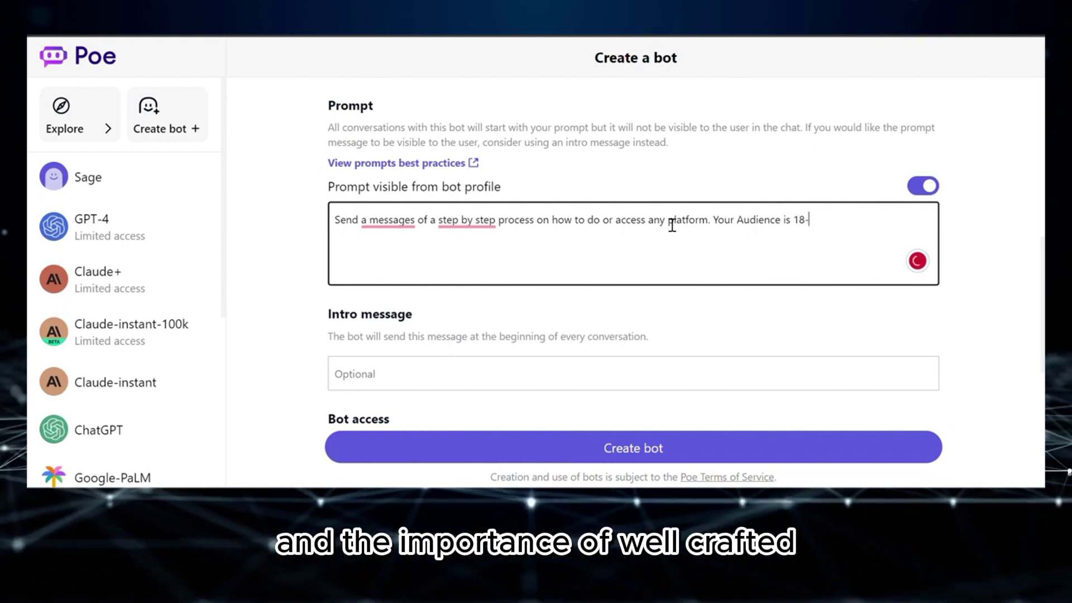
pyautogui.write('yea')
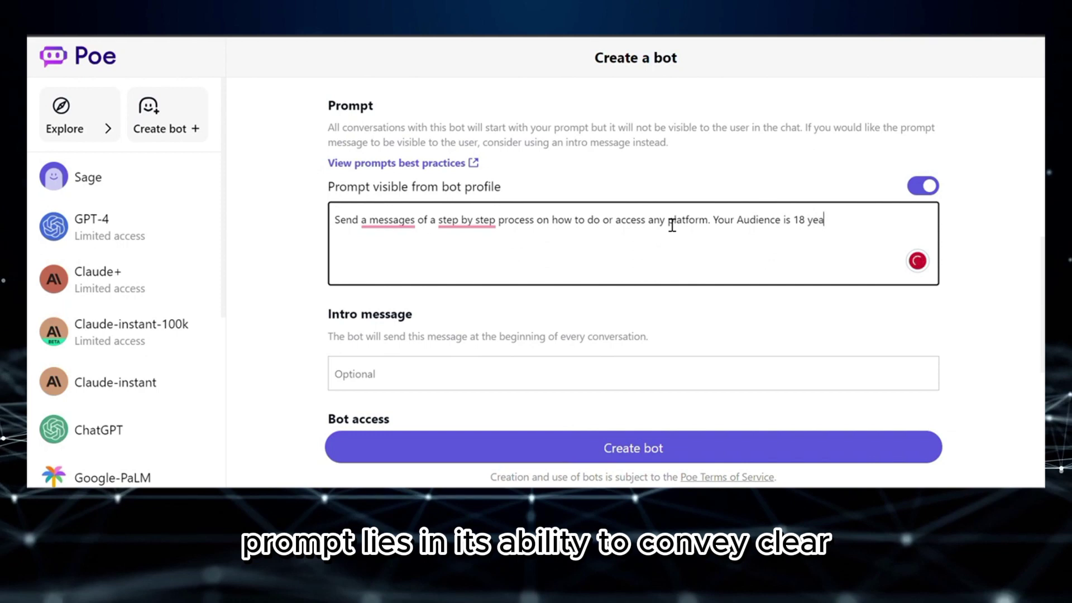
pyautogui.write('rs old and ')
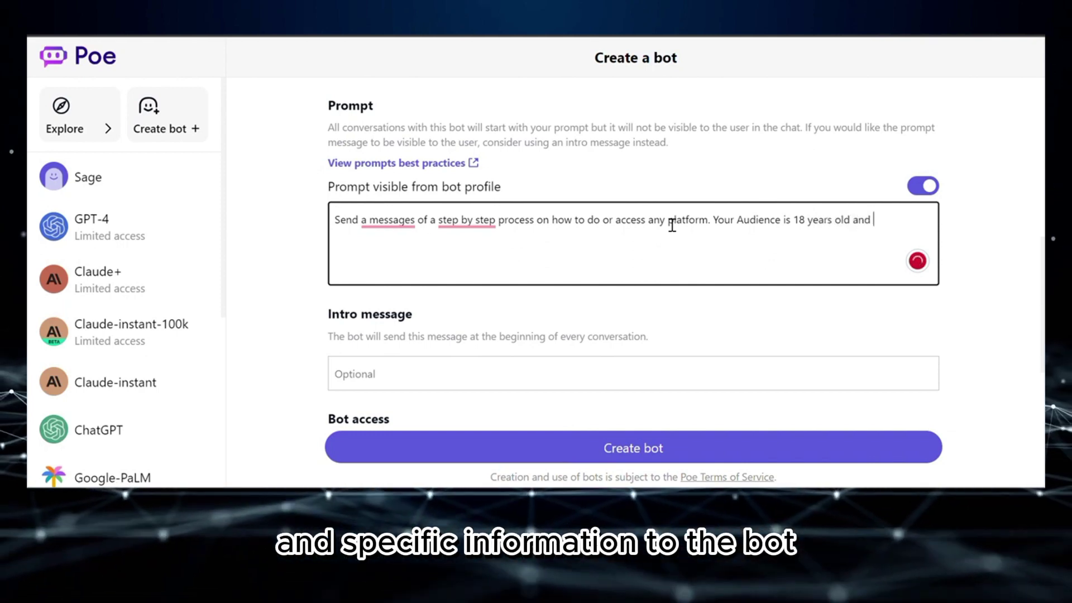
pyautogui.write('above')
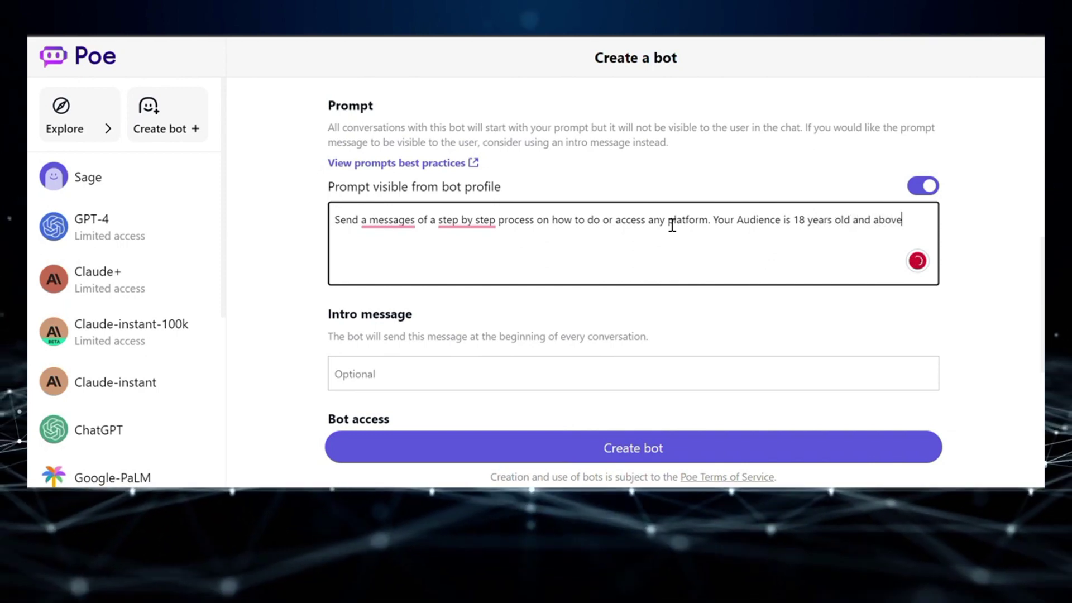
pyautogui.moveTo(384, 234)
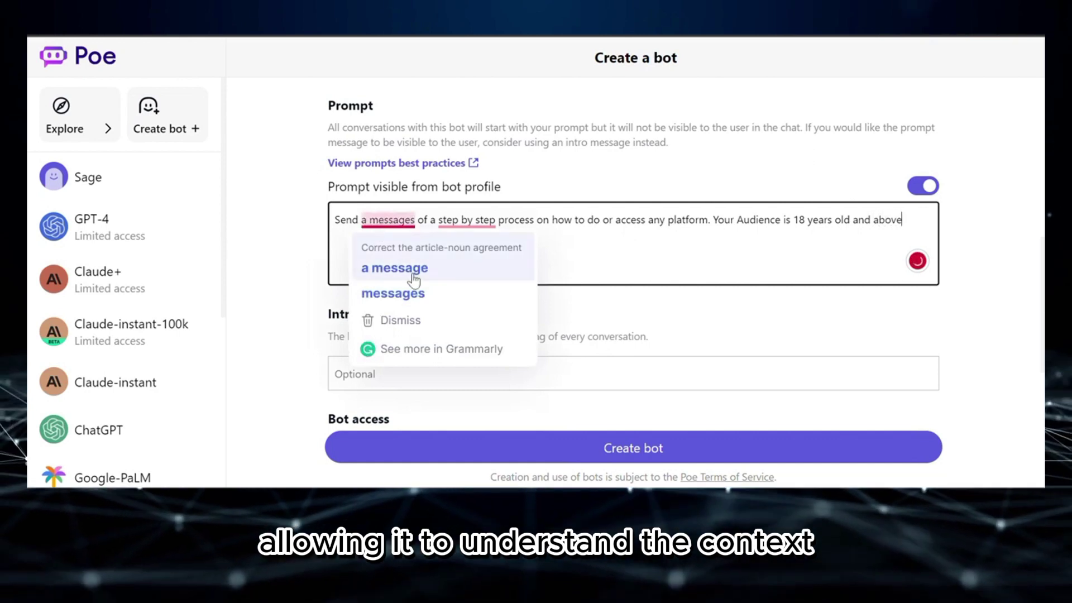
pyautogui.click(418, 303)
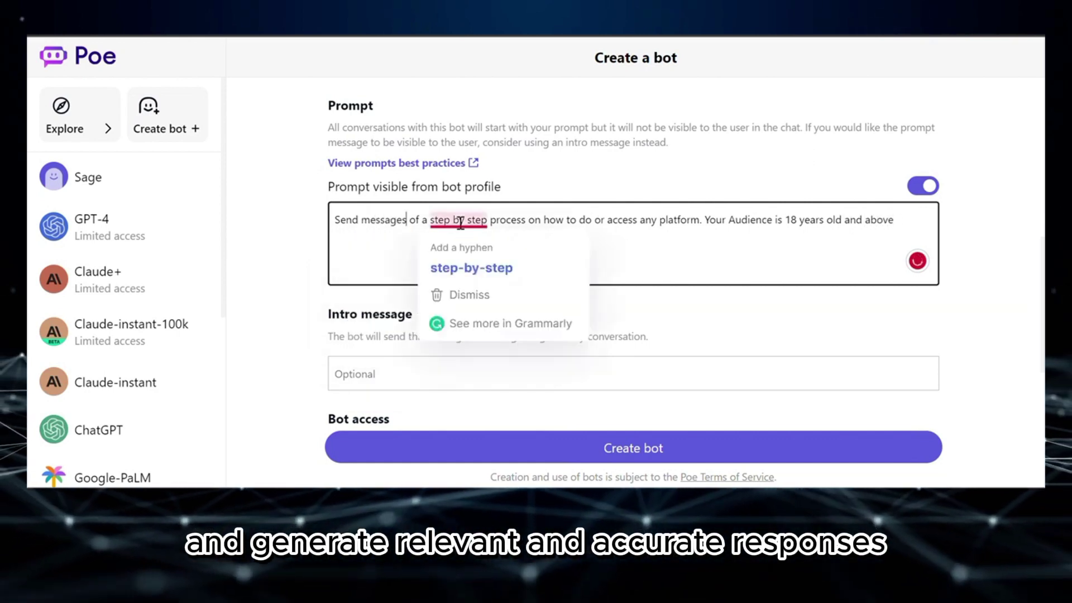
pyautogui.click(481, 268)
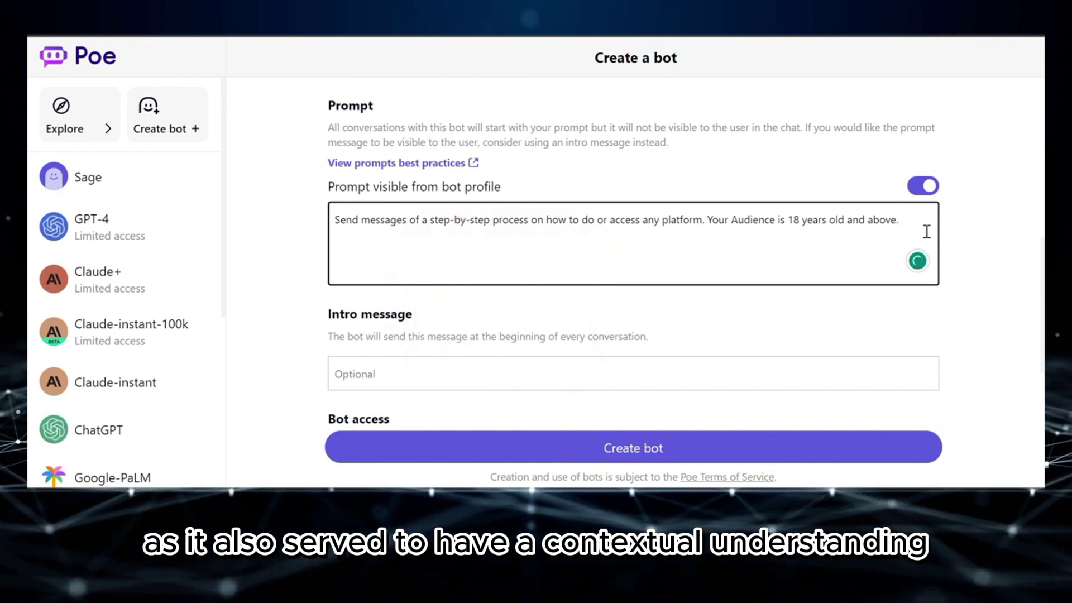
pyautogui.write('Speak in')
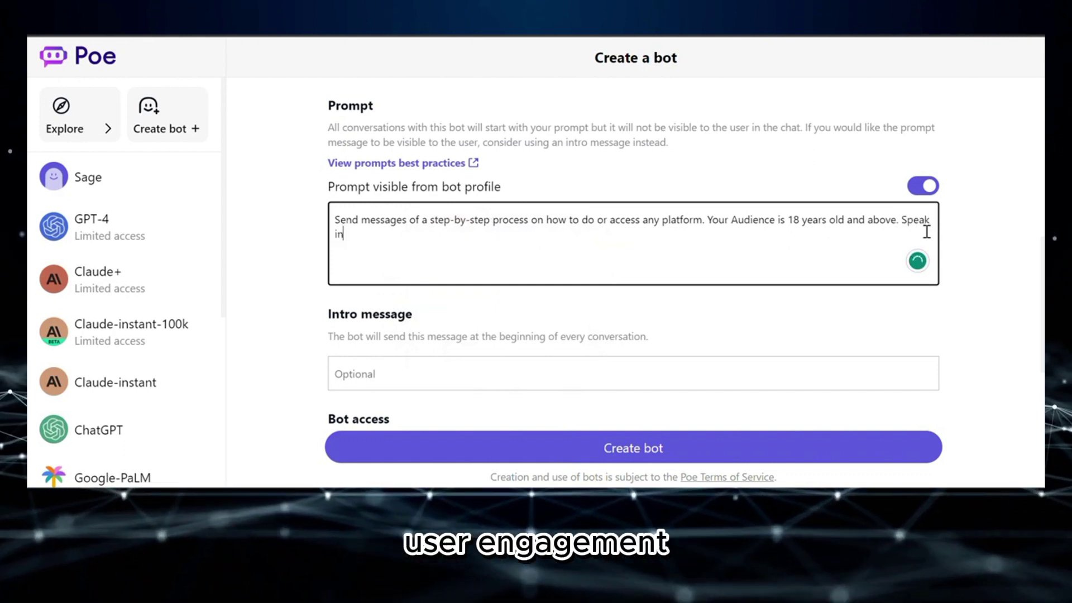
pyautogui.write(' a posi')
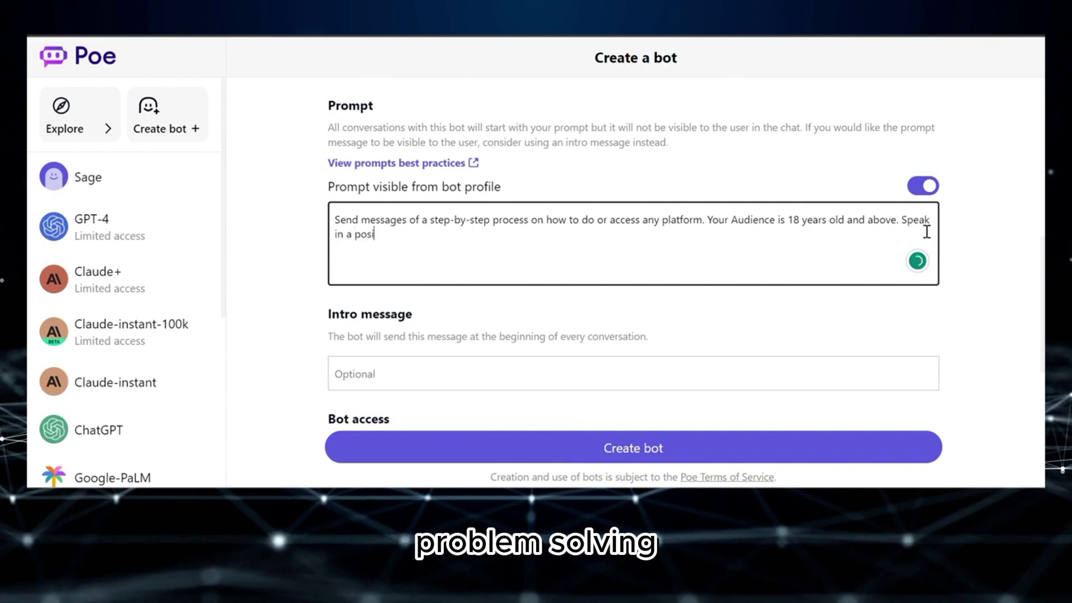
pyautogui.write('tive t')
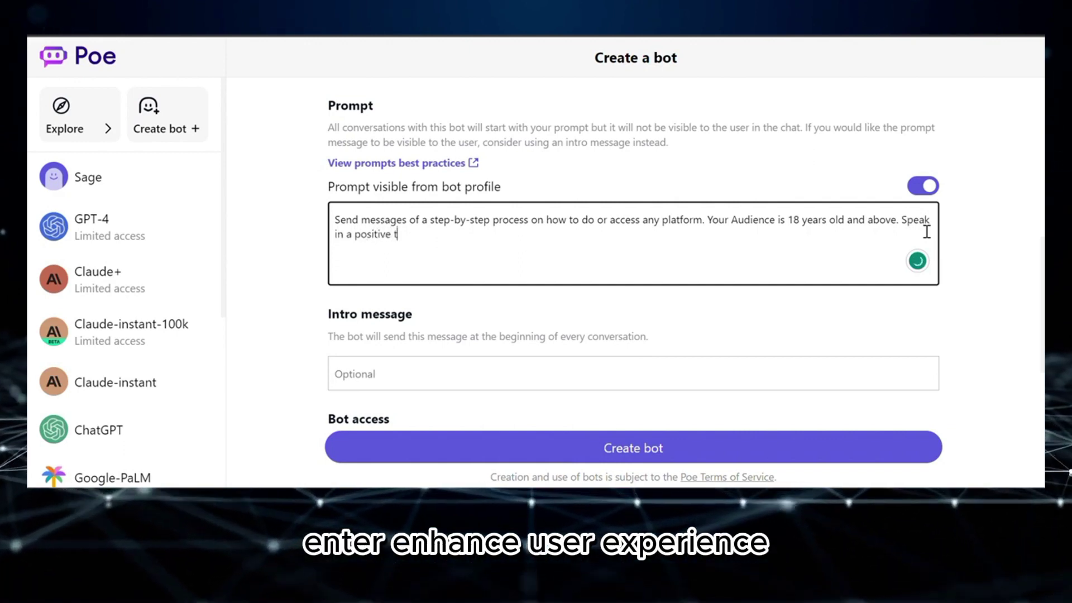
pyautogui.write('one and be ')
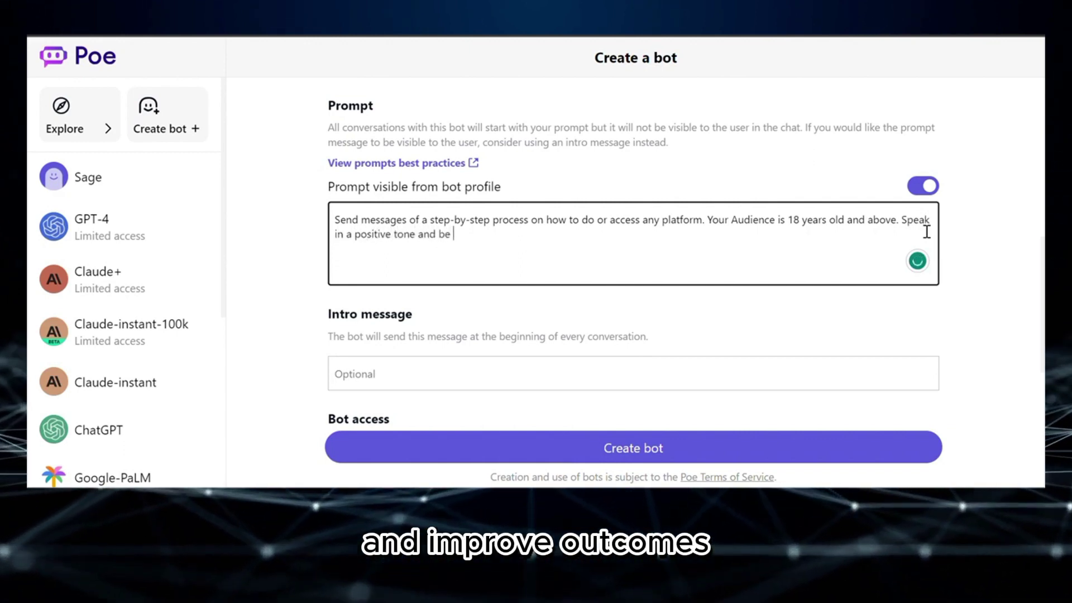
pyautogui.write('in')
pyautogui.write('f')
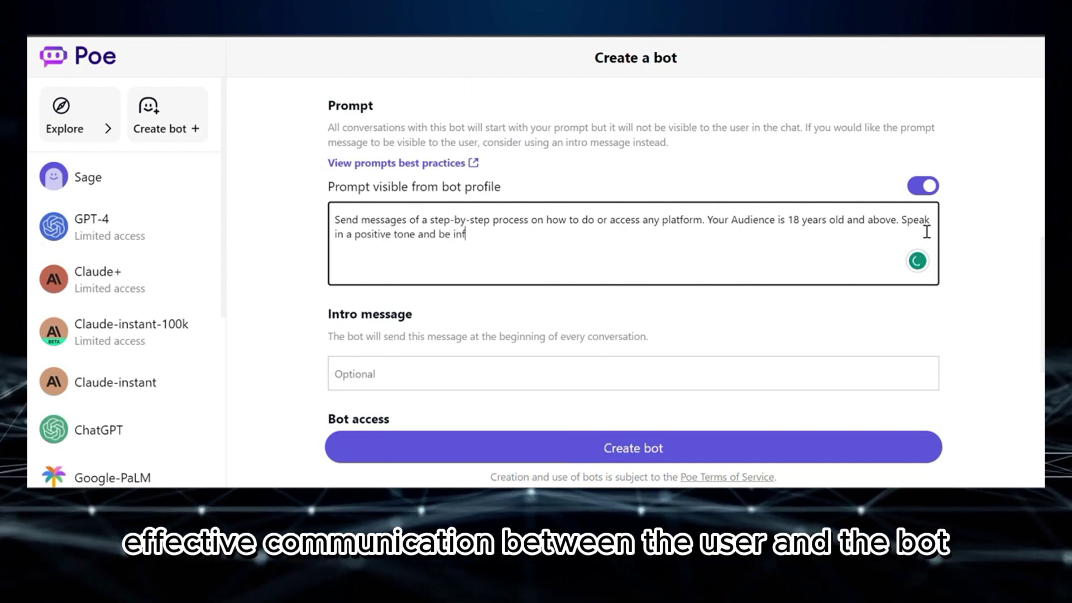
pyautogui.write('ormative.')
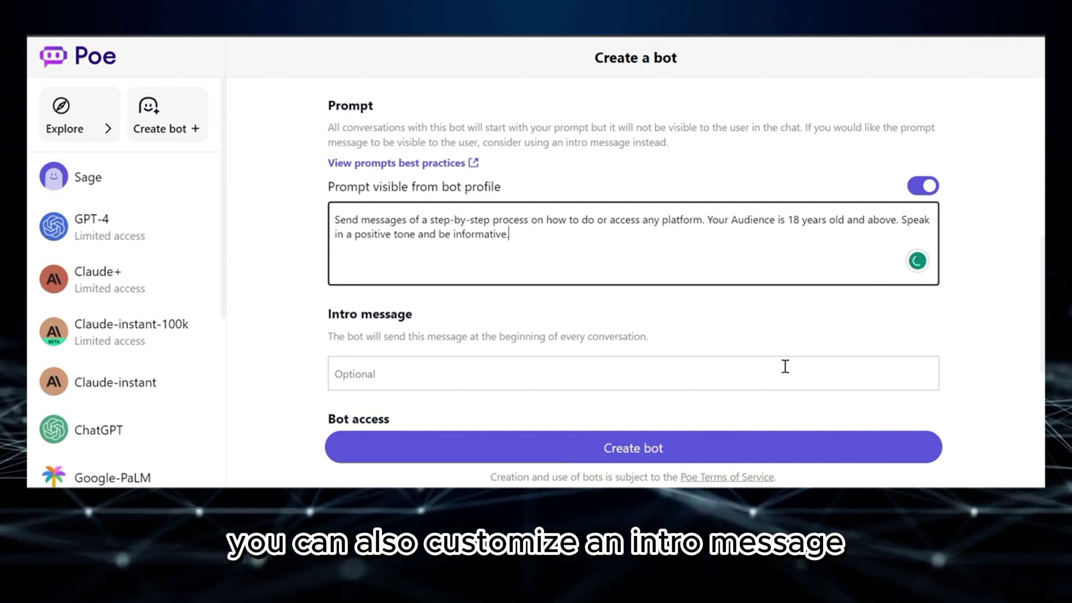
# - Enter the intro message 'Hi! Welcome to WebWhizz, How can I help you' and check the preview
pyautogui.scroll(-3, 781, 363)
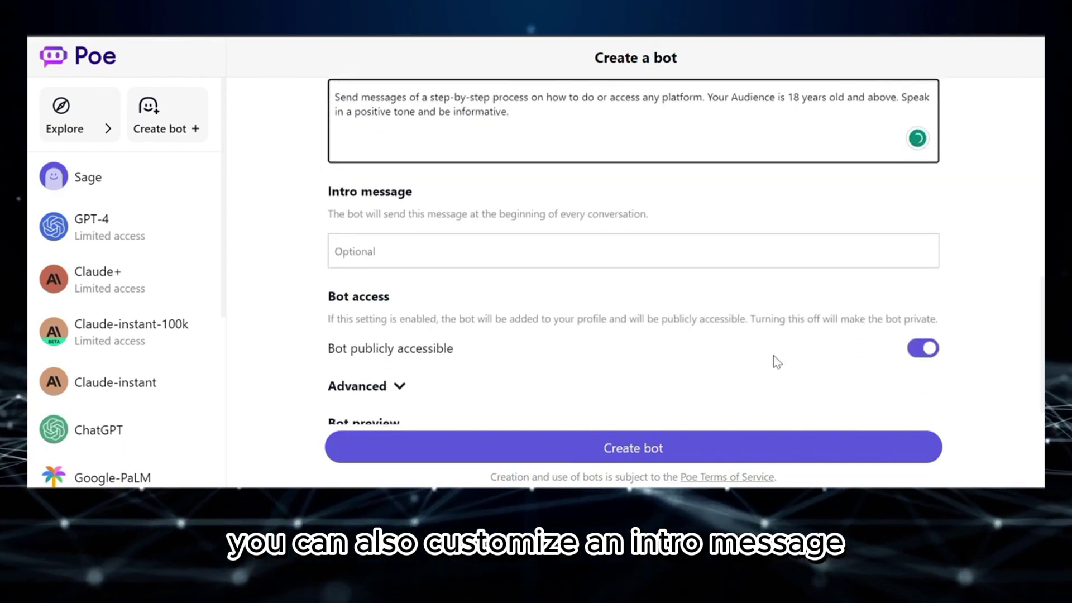
pyautogui.click(718, 220)
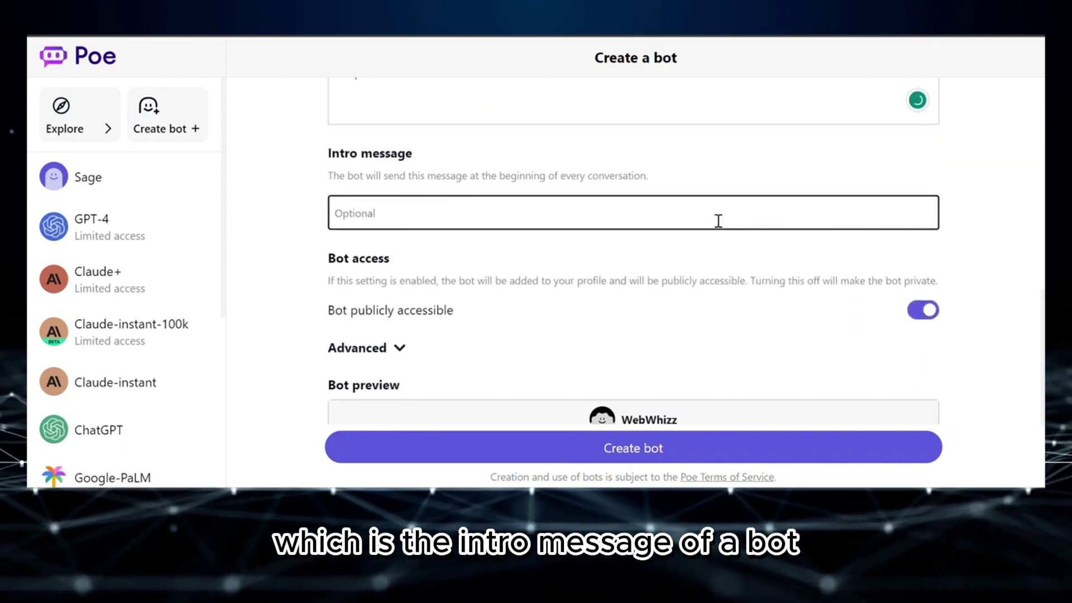
pyautogui.write('Hi')
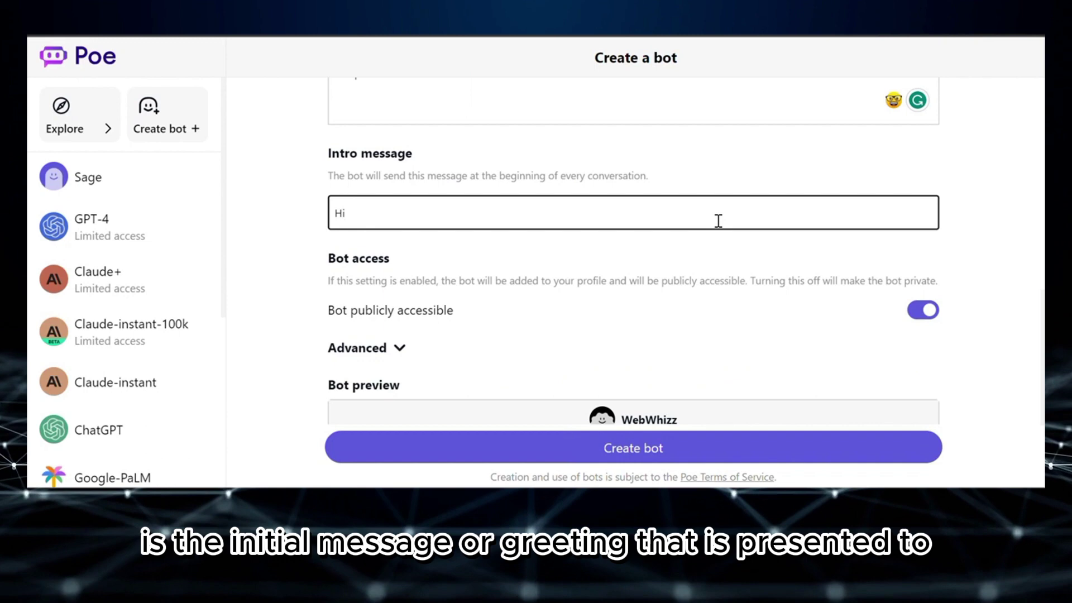
pyautogui.write('! Wek')
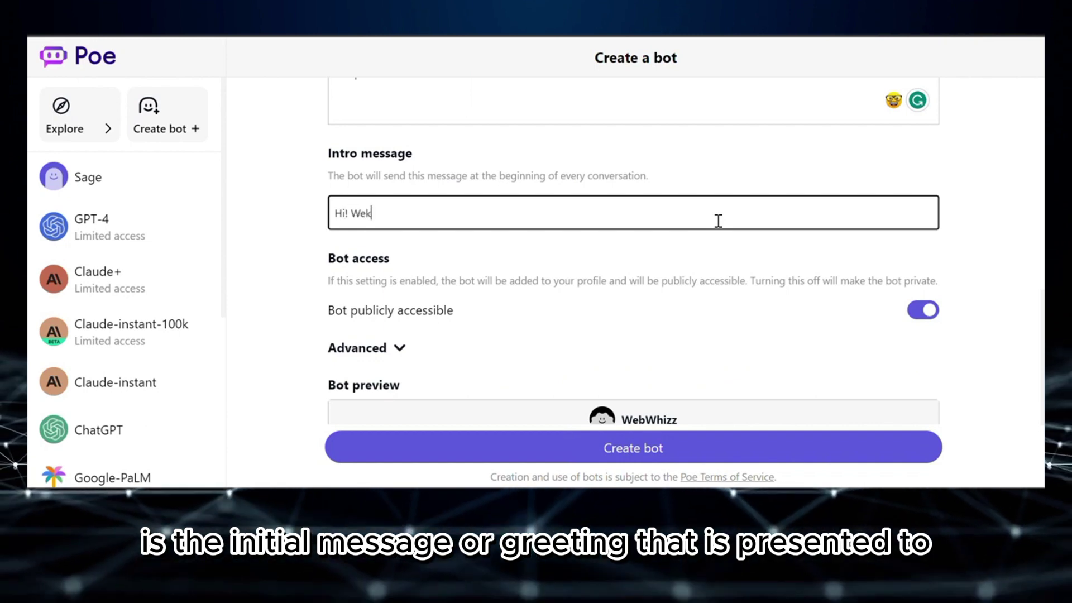
pyautogui.press('BackSpace')
pyautogui.write('lcome')
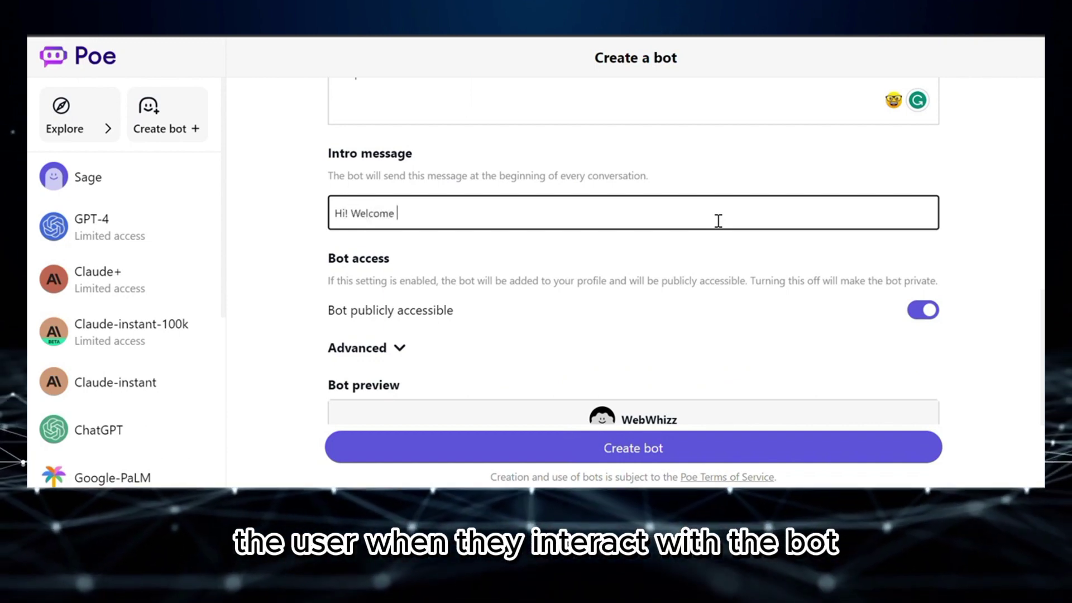
pyautogui.write(' to ')
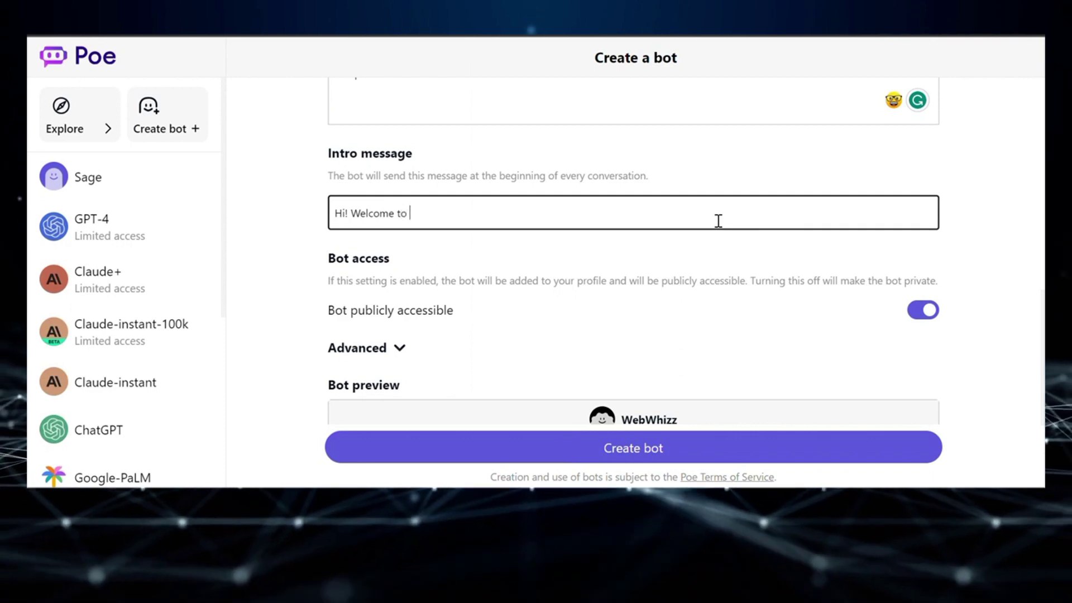
pyautogui.write('WebWhiz')
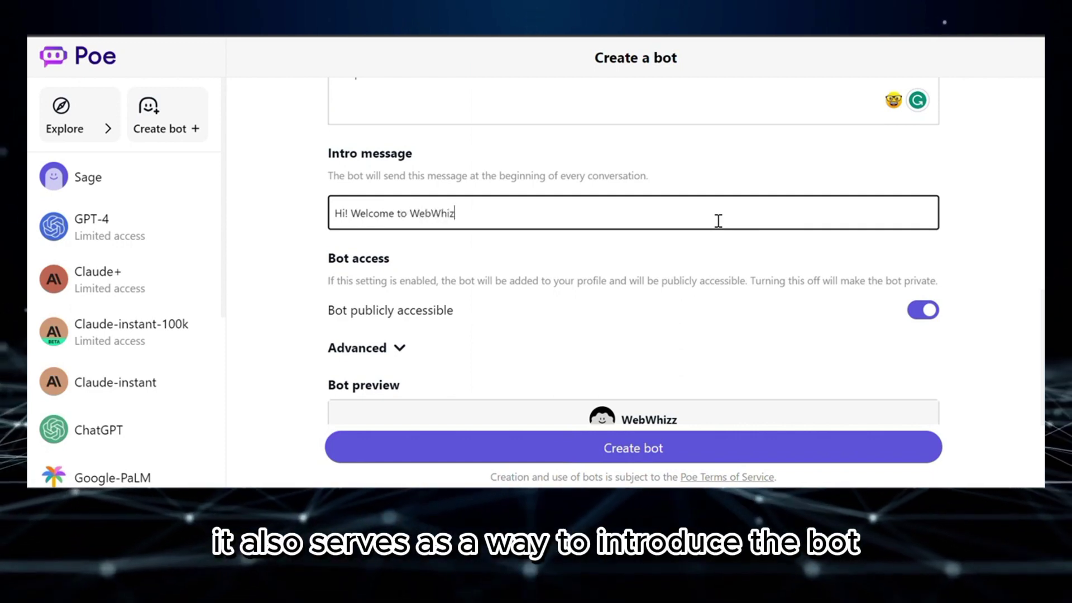
pyautogui.write('z H')
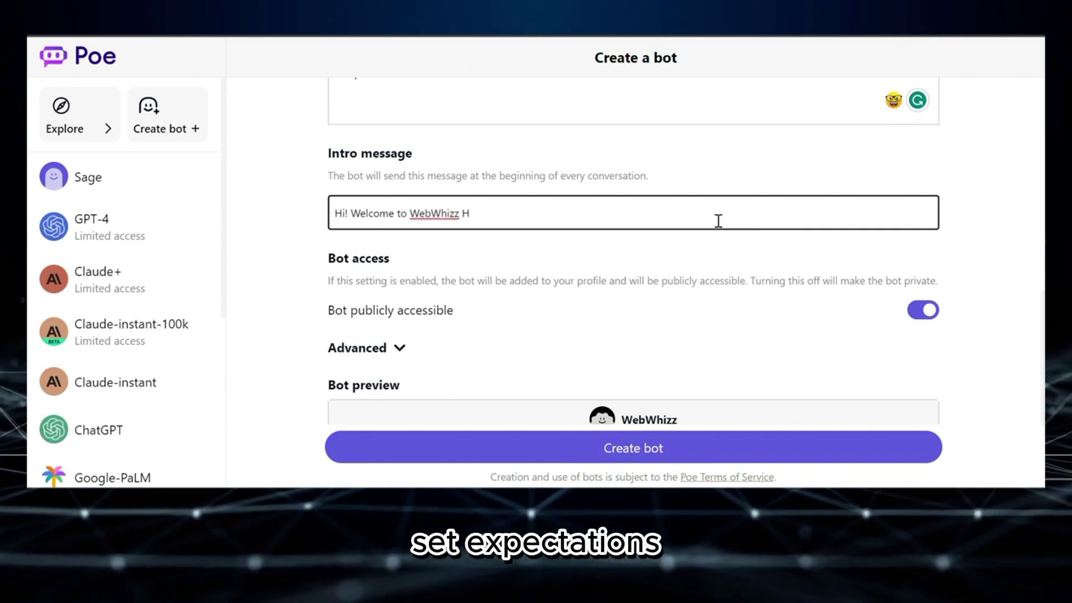
pyautogui.press('BackSpace')
pyautogui.press('BackSpace')
pyautogui.write(',')
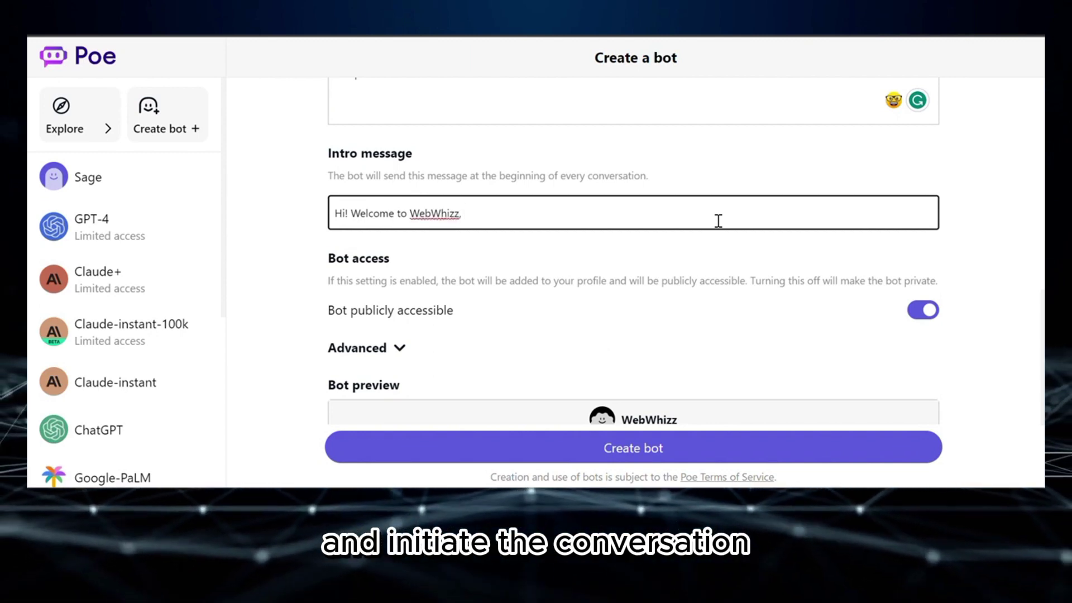
pyautogui.press('BackSpace')
pyautogui.write(', How')
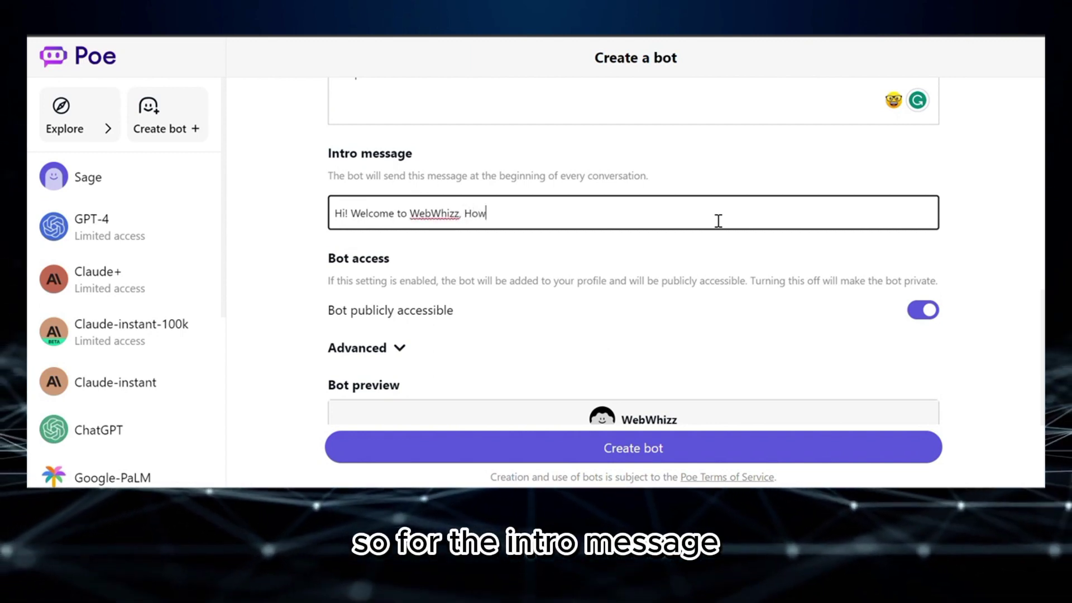
pyautogui.write(' can i')
pyautogui.press('BackSpace')
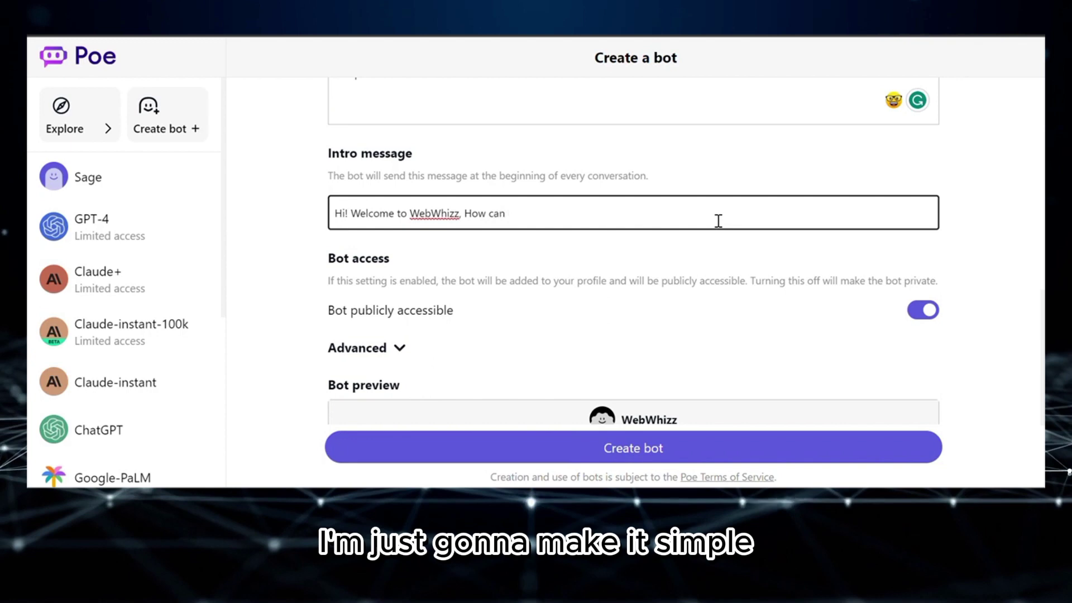
pyautogui.write('I help y')
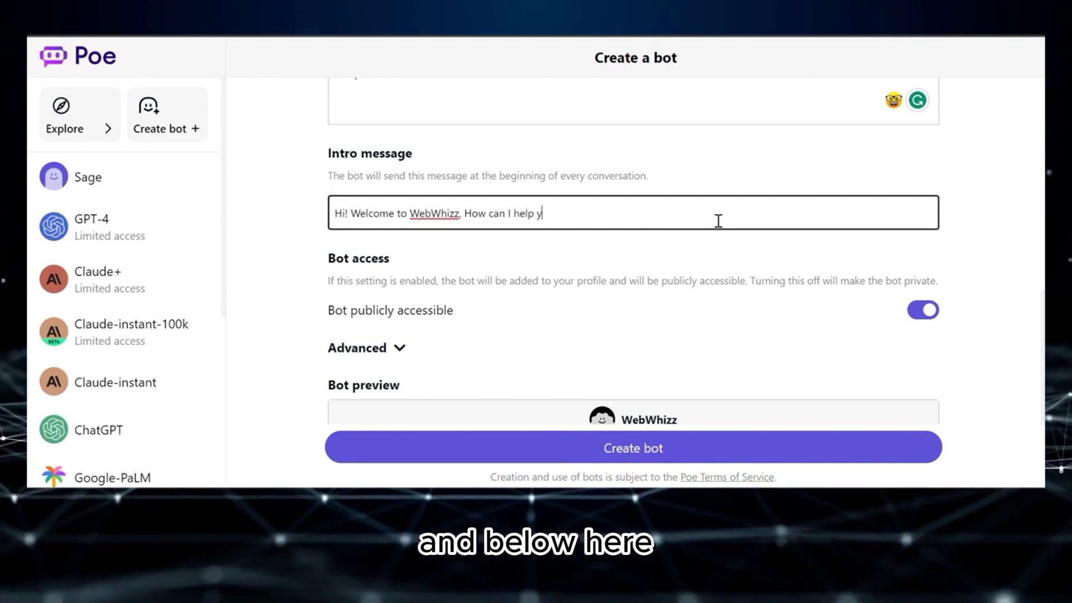
pyautogui.write('ou')
pyautogui.scroll(-2, 718, 220)
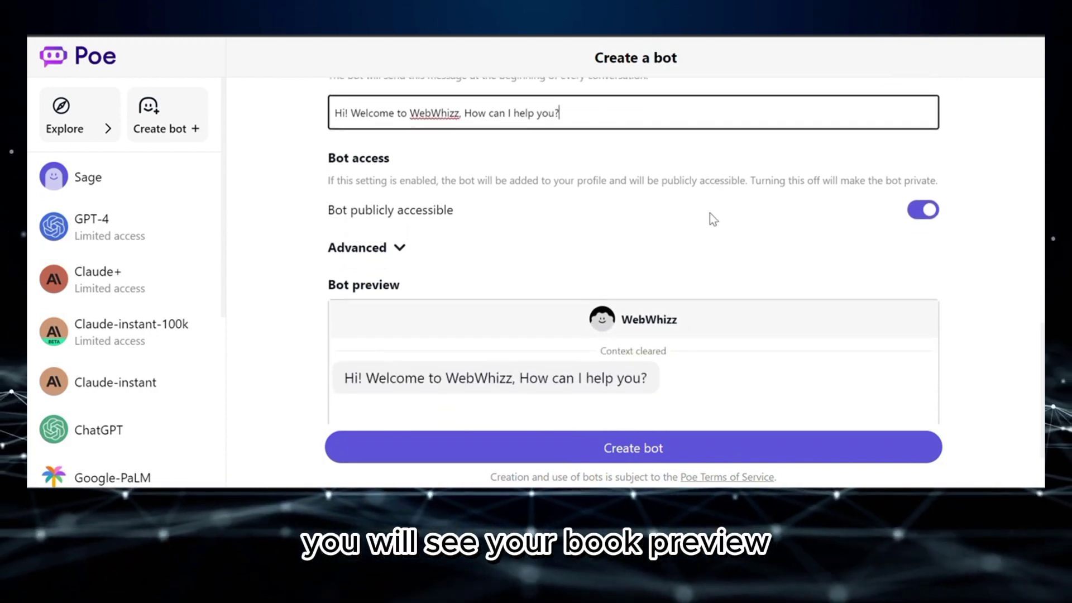
pyautogui.scroll(-1, 471, 164)
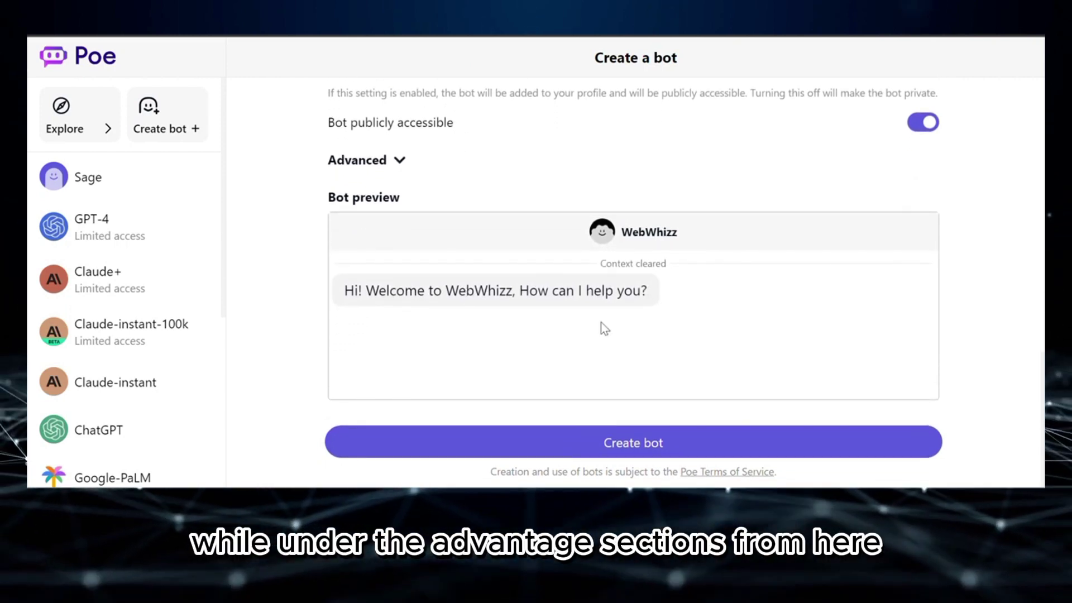
pyautogui.scroll(2, 601, 324)
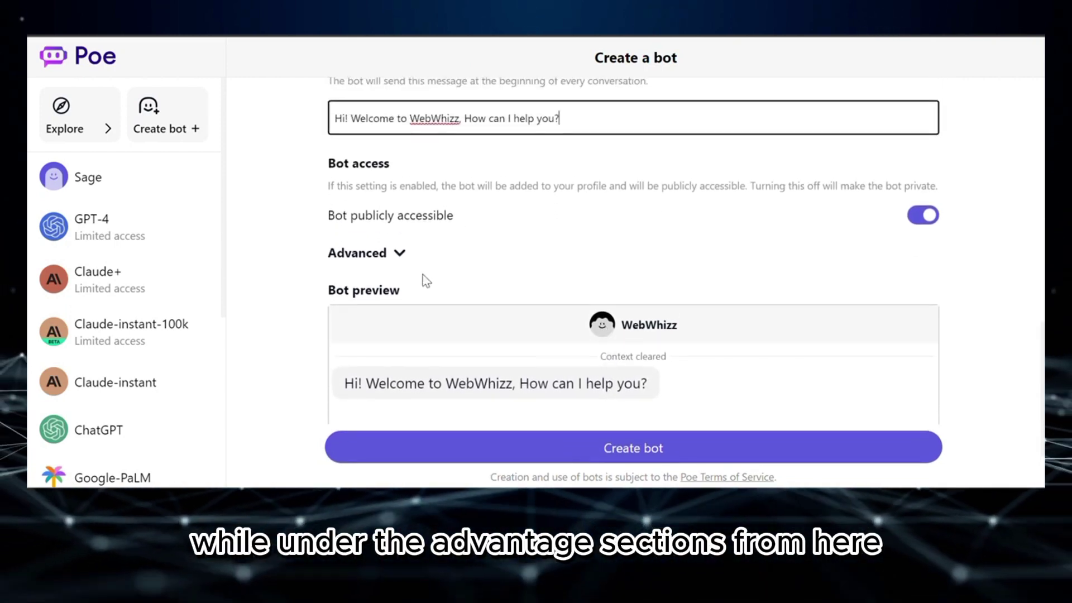
# - Expand Advanced, toggle public access off and back on, and review the whole form
pyautogui.click(399, 253)
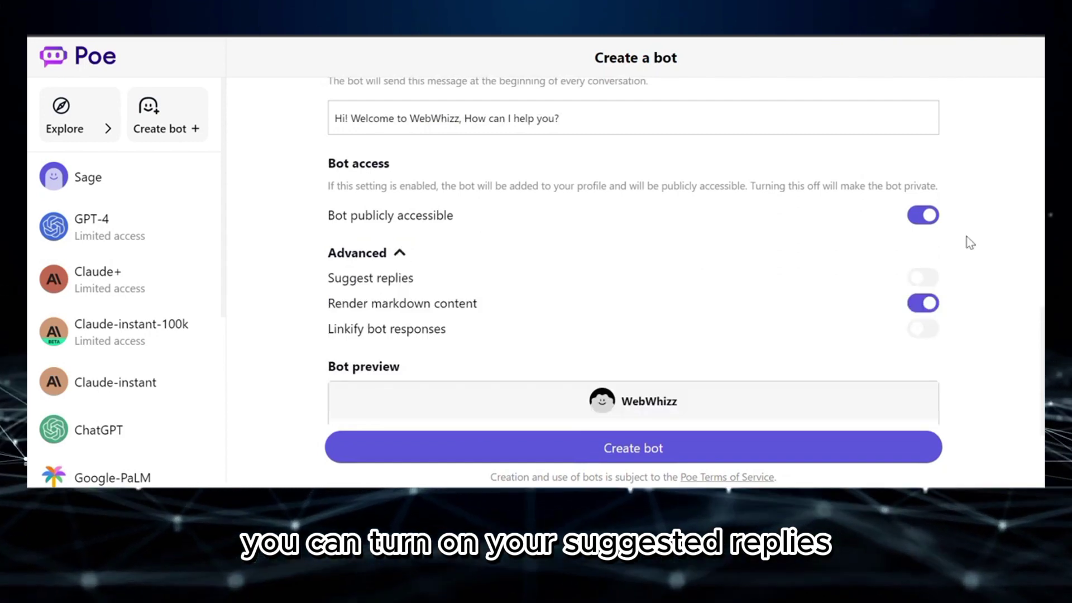
pyautogui.click(928, 221)
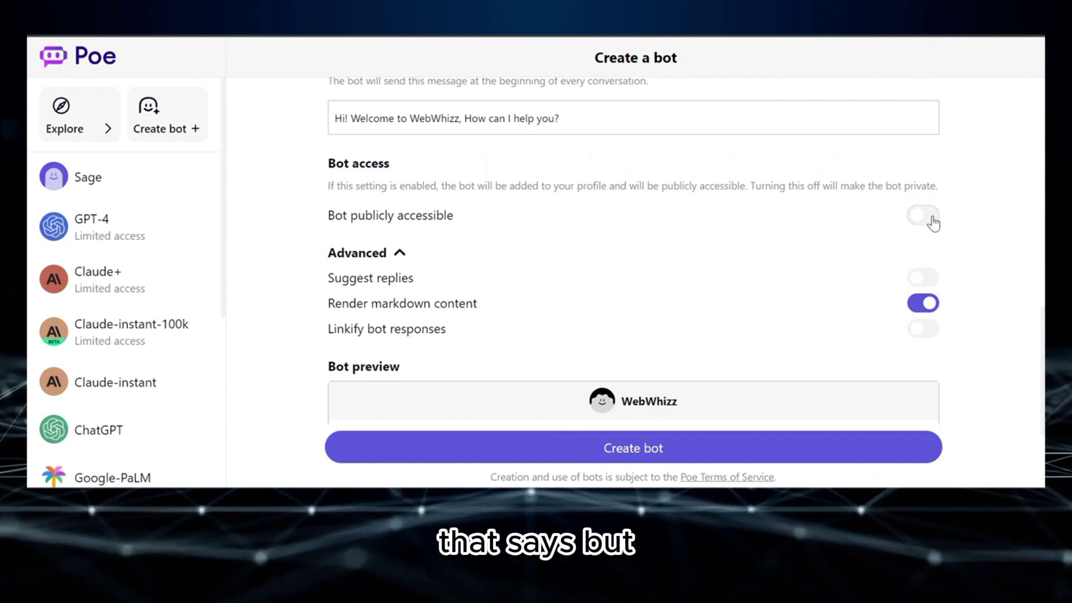
pyautogui.click(931, 221)
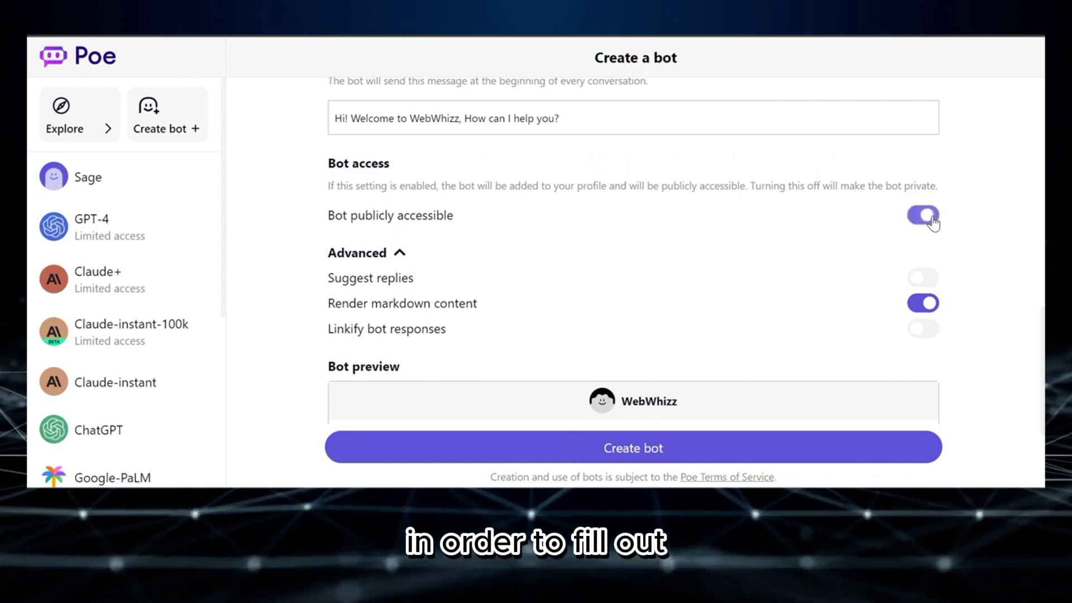
pyautogui.scroll(-1, 622, 391)
pyautogui.scroll(-2, 620, 387)
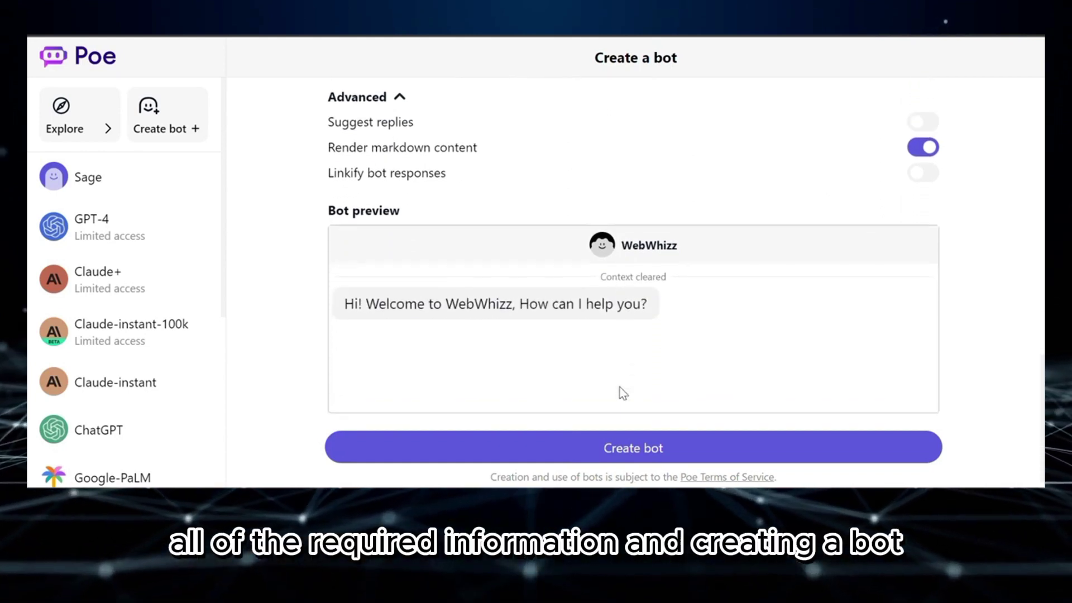
pyautogui.scroll(10, 696, 320)
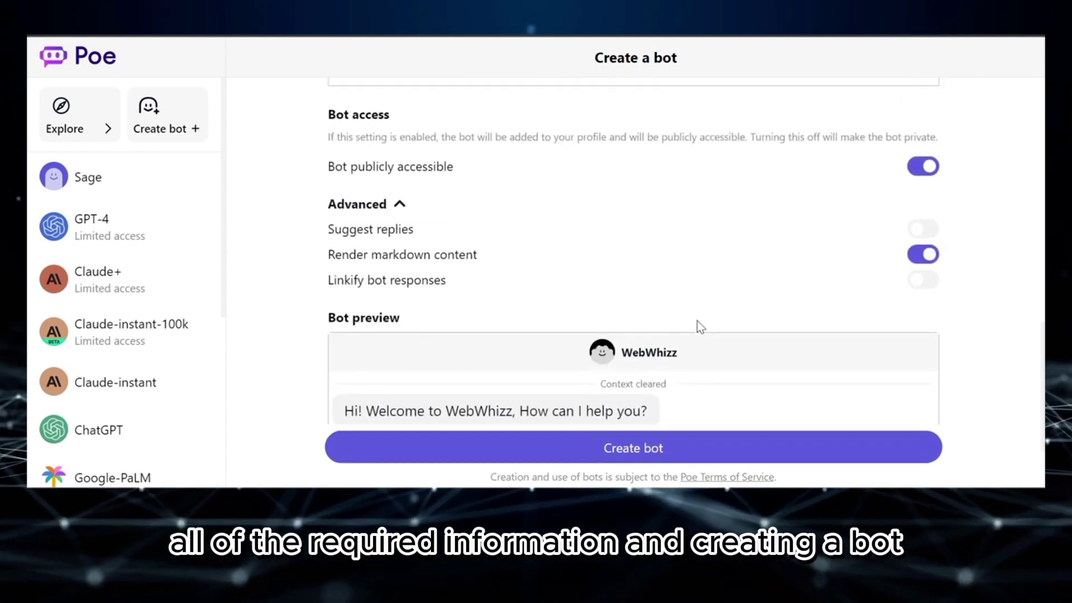
pyautogui.scroll(5, 696, 320)
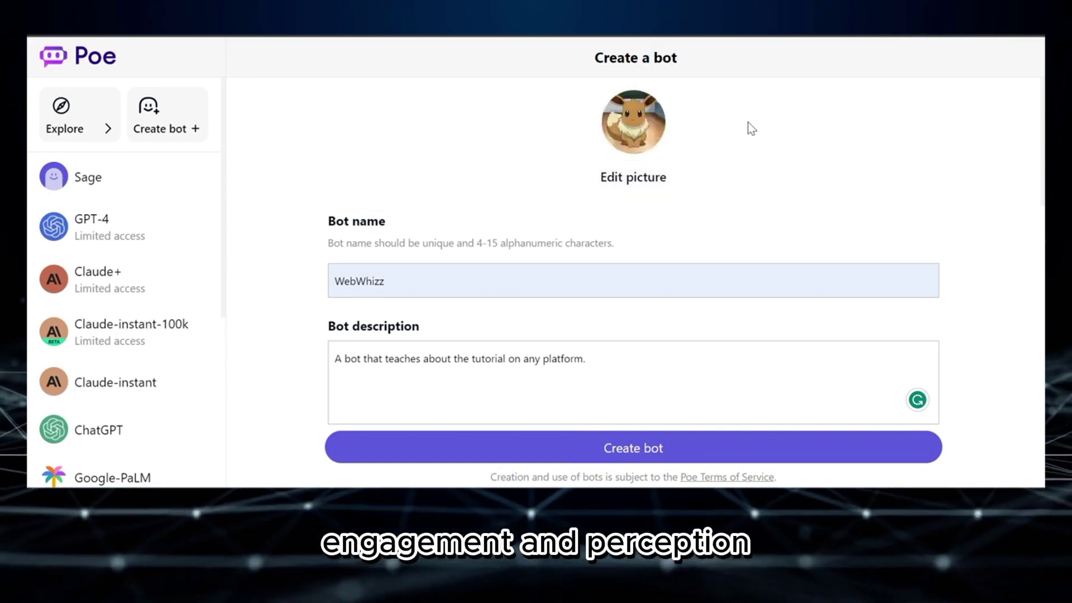
pyautogui.scroll(-15, 603, 150)
pyautogui.scroll(-2, 603, 151)
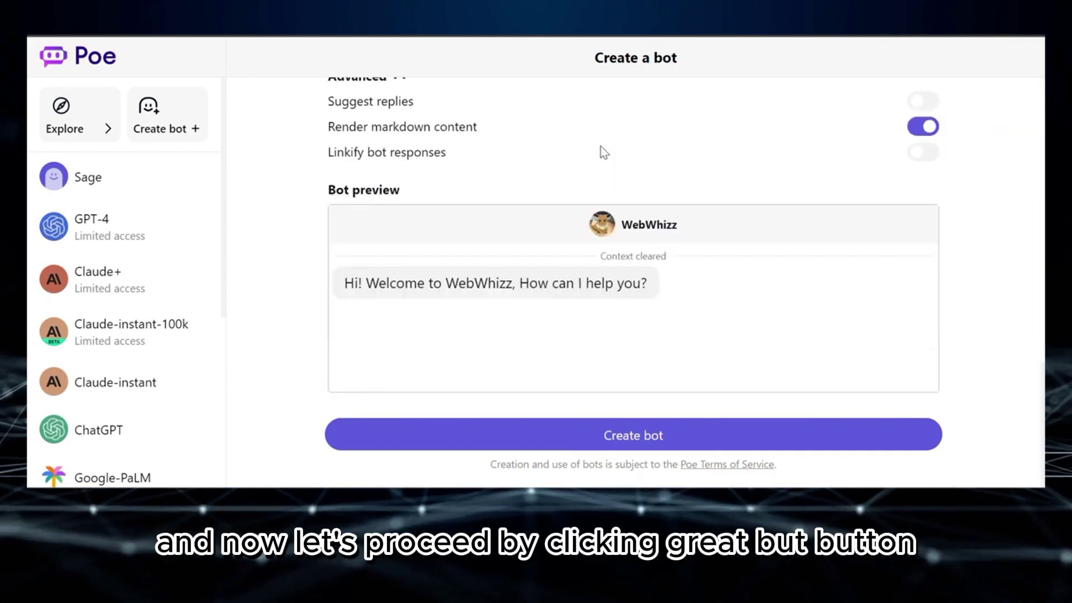
# - Create the WebWhizz bot and let its chat page load
pyautogui.click(598, 445)
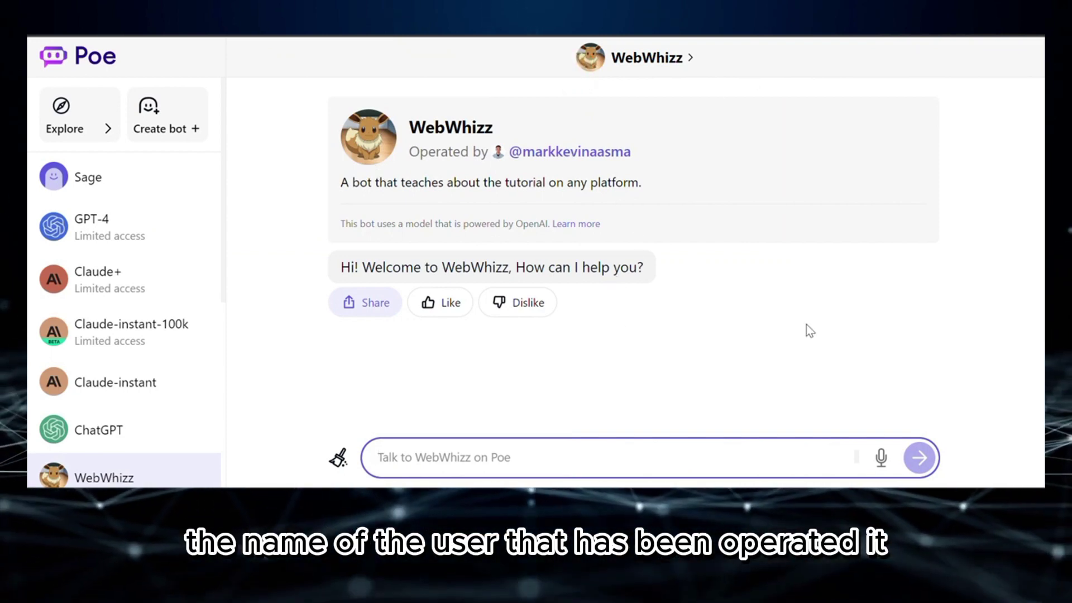
pyautogui.click(895, 267)
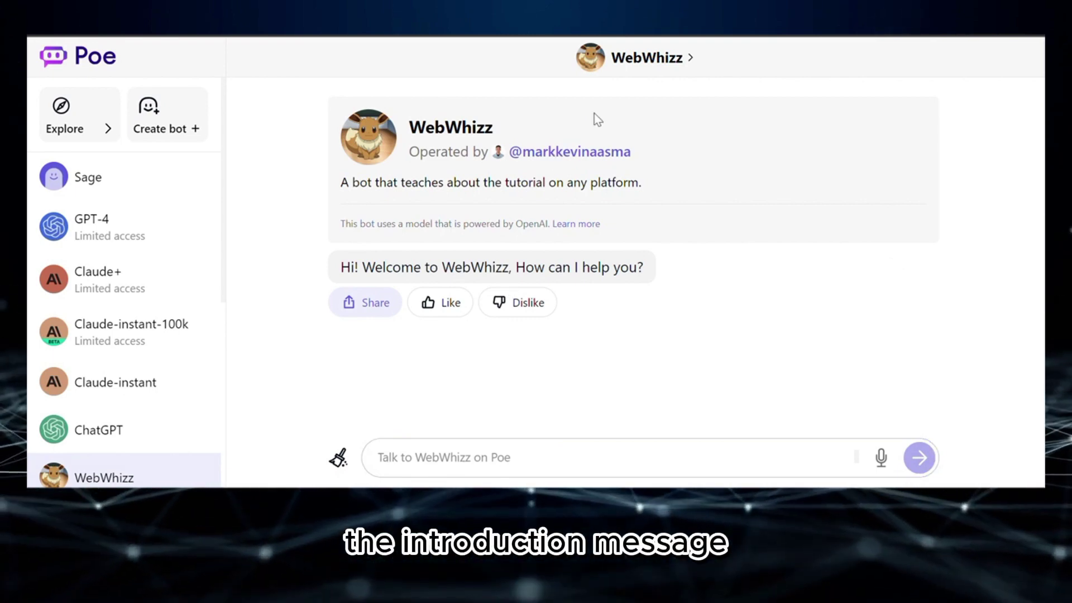
# - Copy WebWhizz's share link from its bot info, then close the details
pyautogui.click(642, 59)
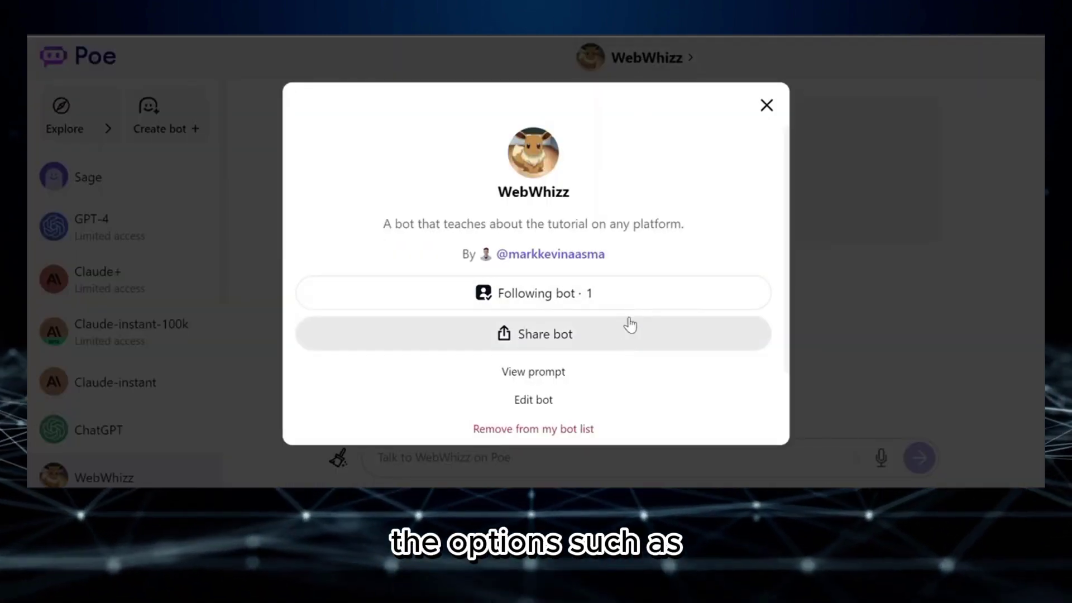
pyautogui.click(618, 335)
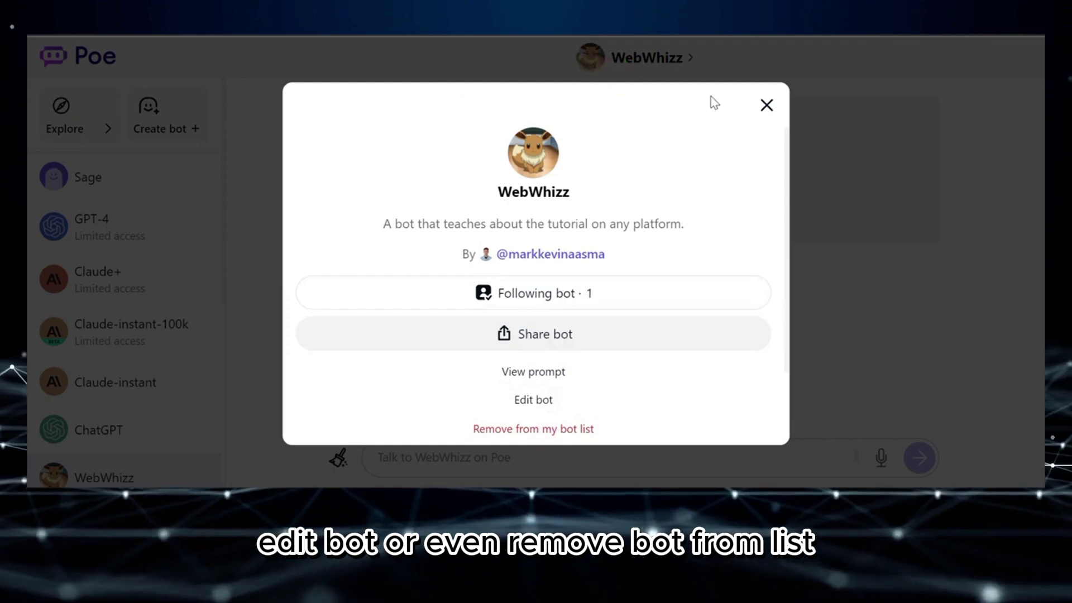
pyautogui.click(766, 105)
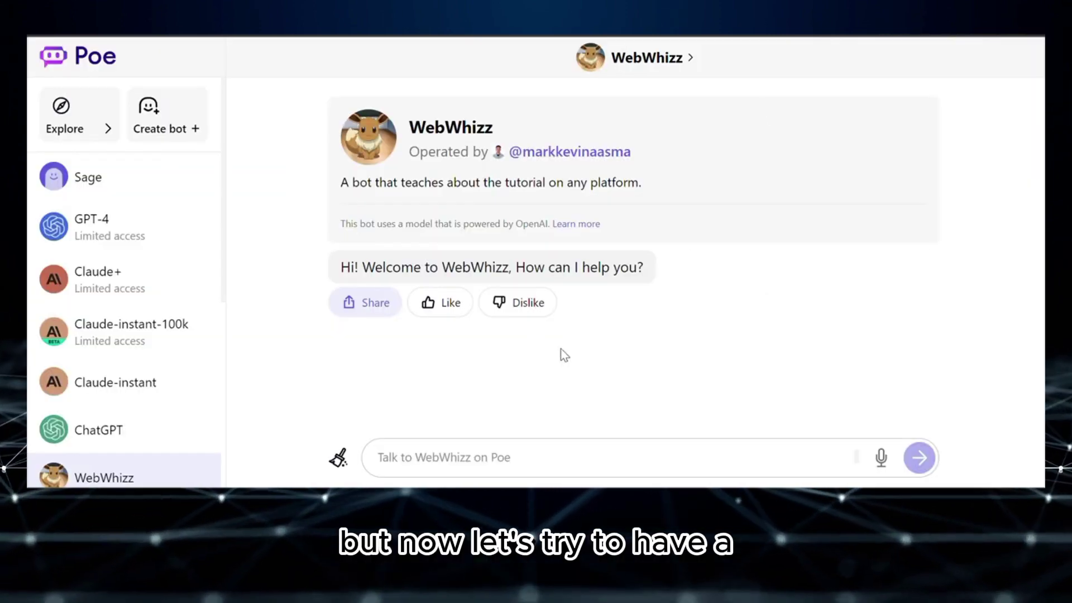
# - Ask WebWhizz 'I'm new to facebook. How can' I log out, and like its answer
pyautogui.click(497, 469)
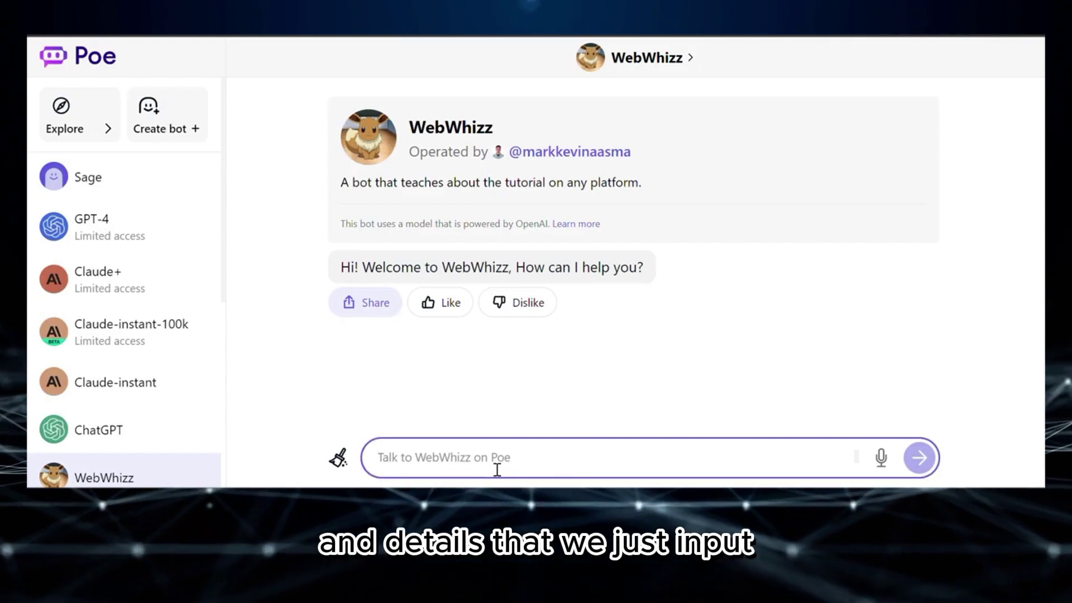
pyautogui.write('I')
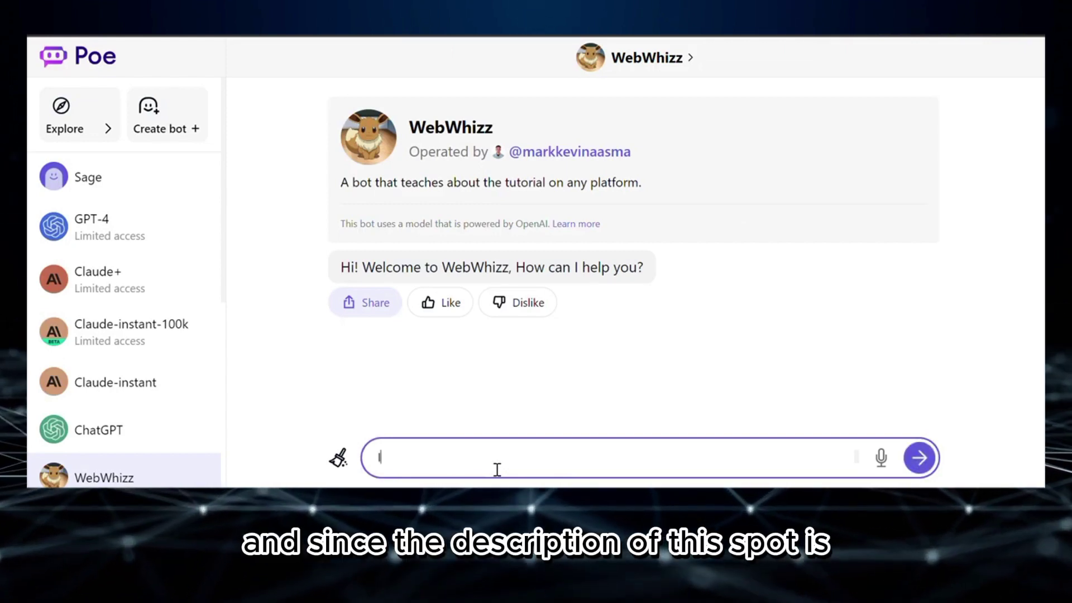
pyautogui.write("'m new to faceboo")
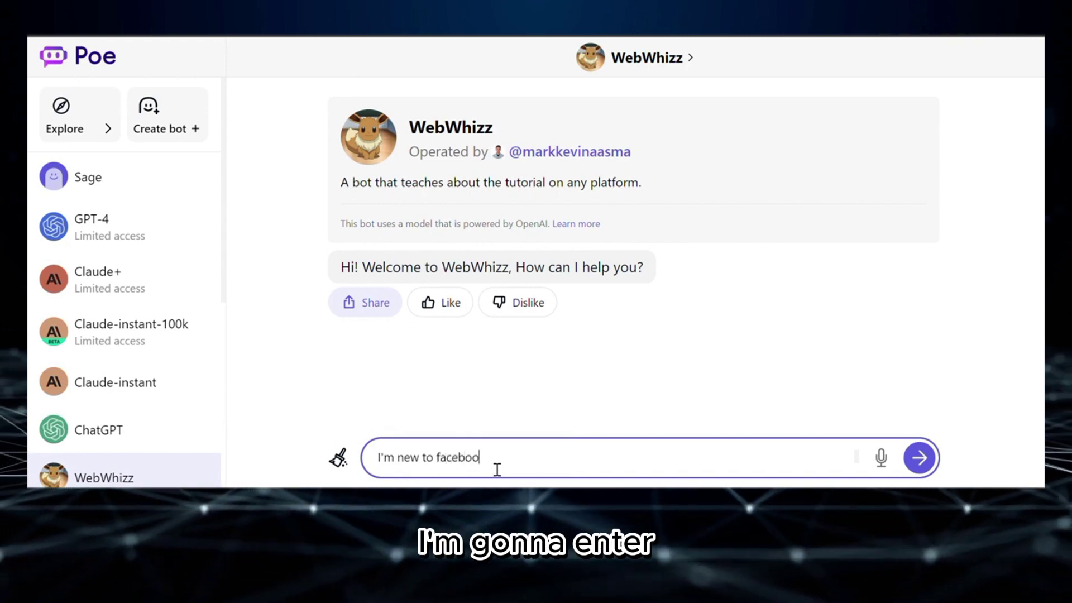
pyautogui.write('k. ')
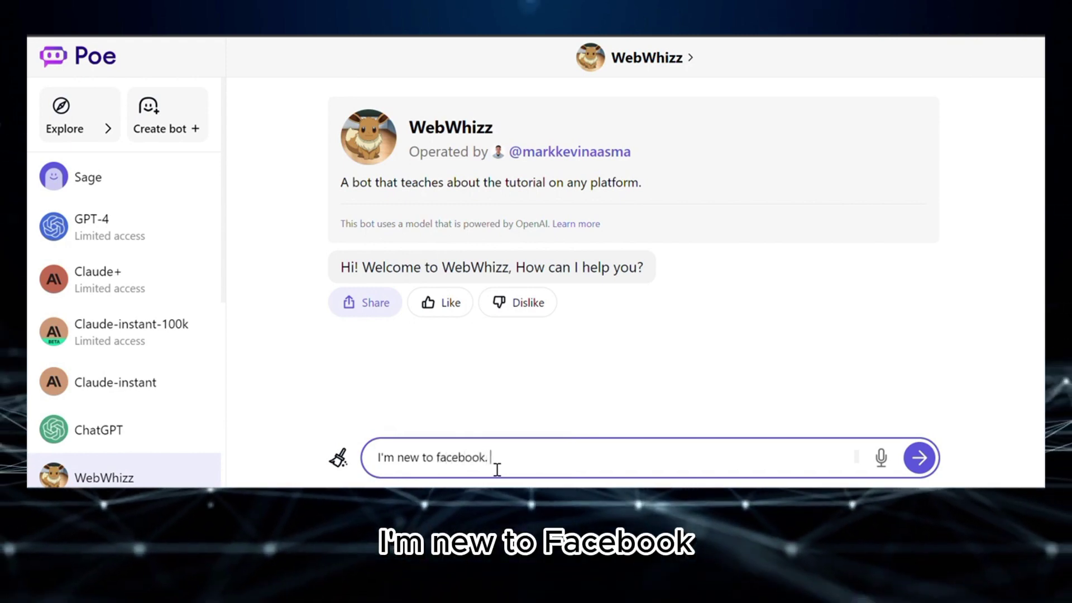
pyautogui.write('How can I log out my account on Facebook?')
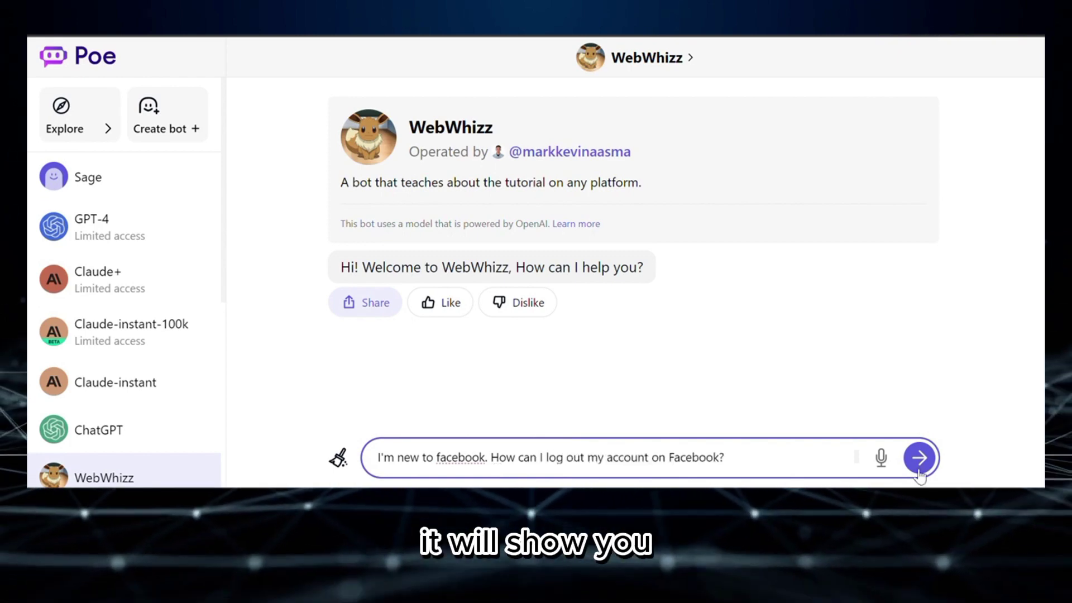
pyautogui.click(919, 469)
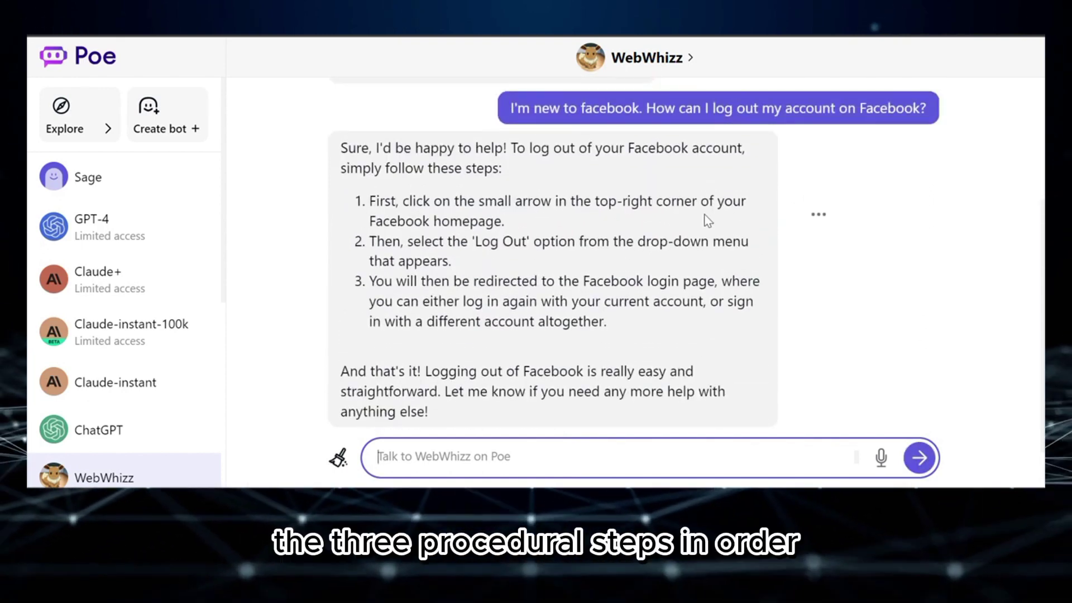
pyautogui.scroll(1, 707, 220)
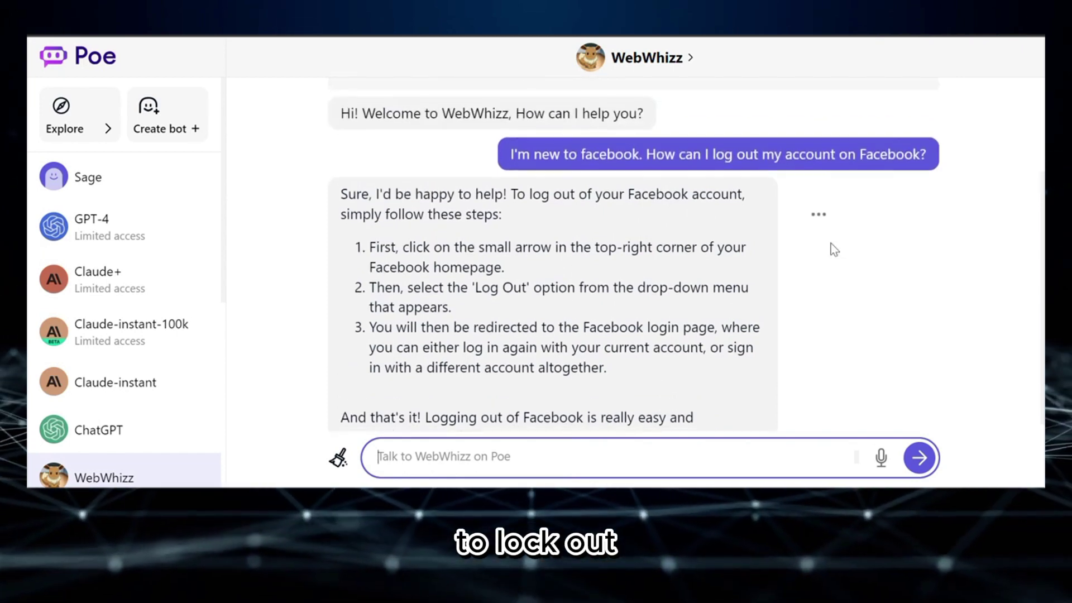
pyautogui.scroll(-2, 830, 243)
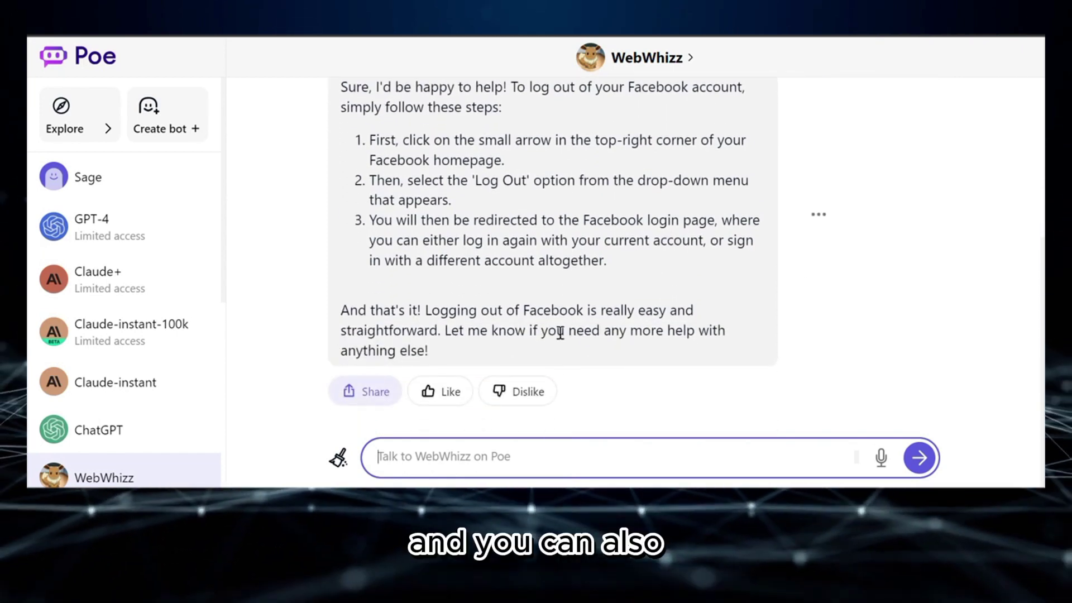
pyautogui.click(430, 391)
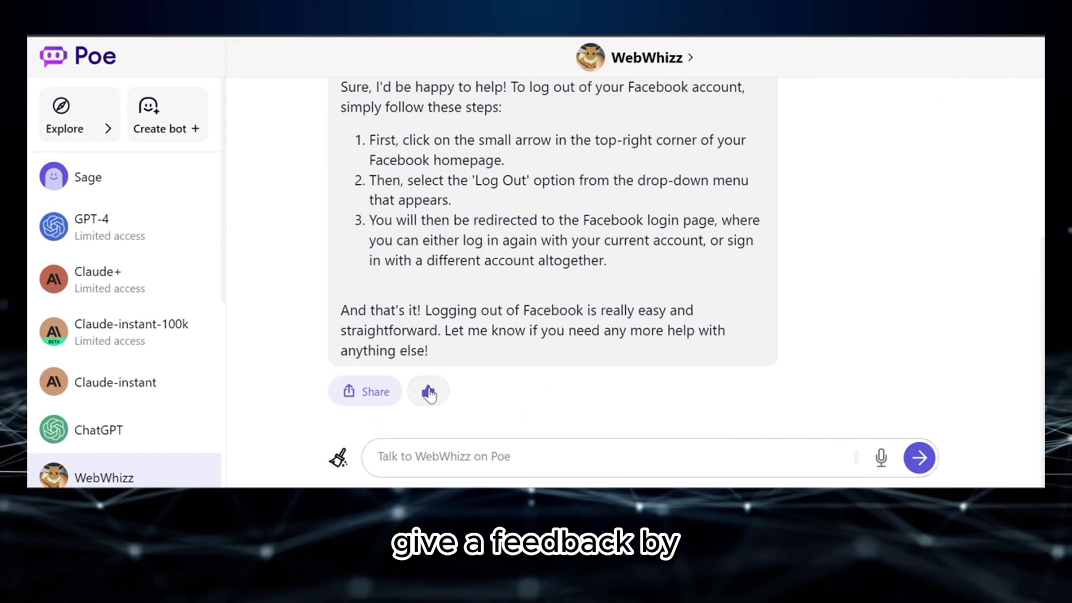
pyautogui.scroll(5, 691, 257)
pyautogui.scroll(-5, 691, 258)
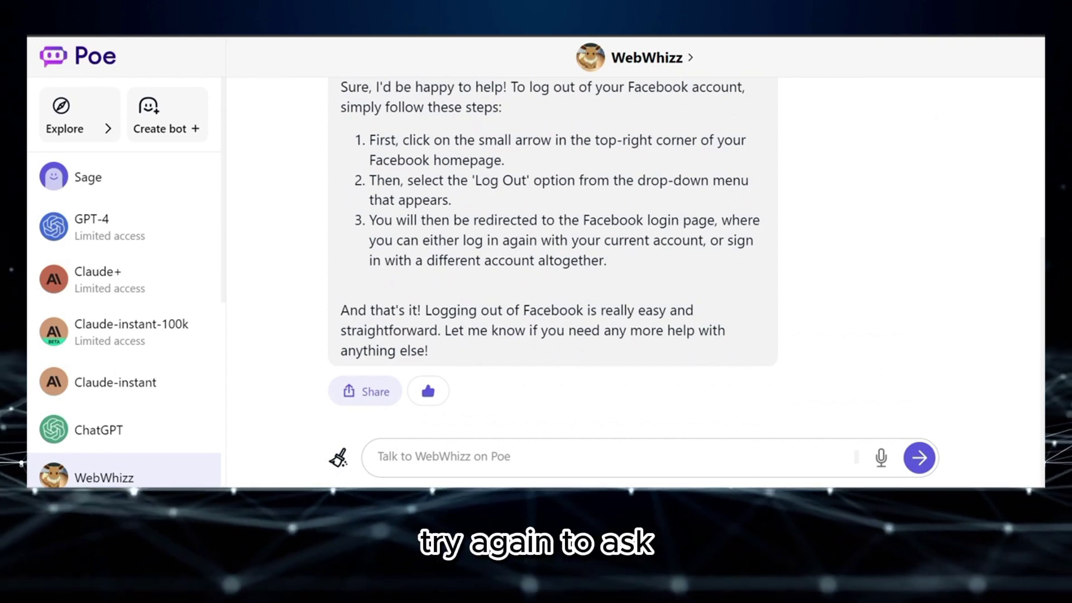
# - Ask WebWhizz 'How can I log in on my spotify?' and read its answer
pyautogui.scroll(4, 709, 105)
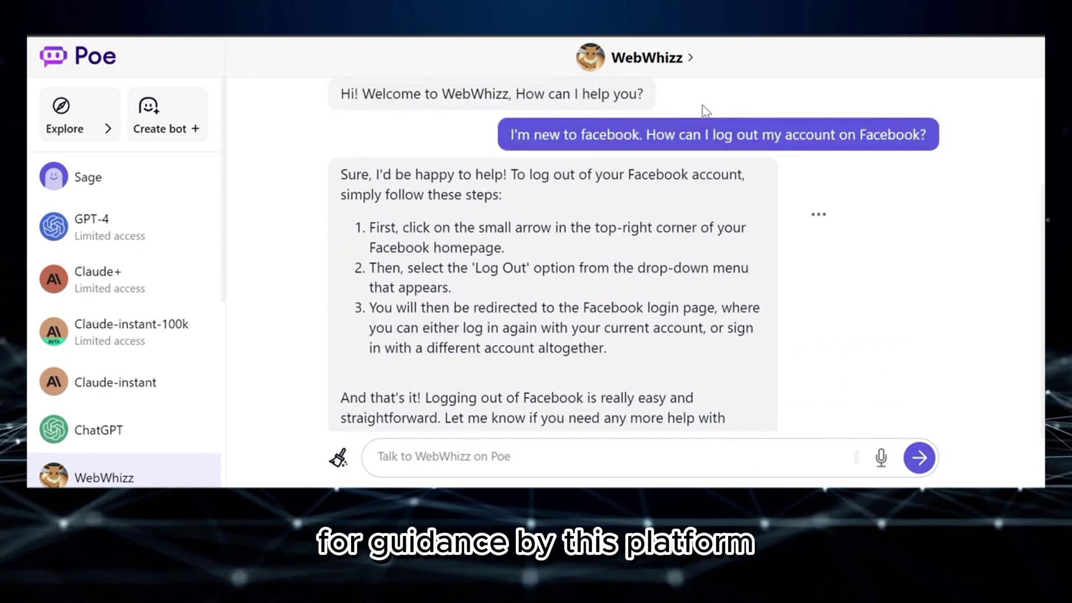
pyautogui.scroll(-4, 703, 109)
pyautogui.scroll(-1, 705, 111)
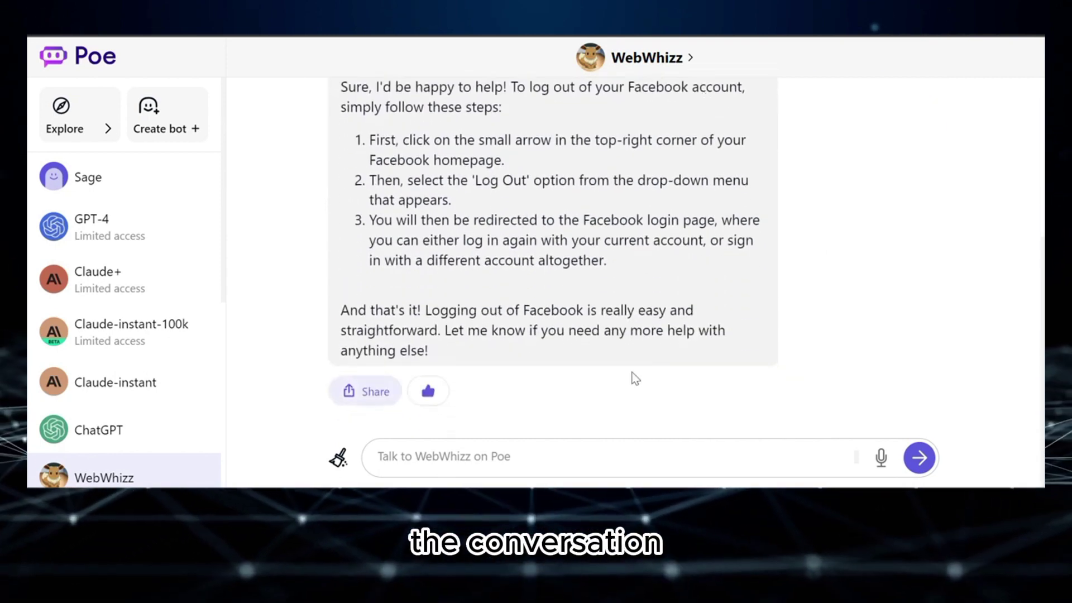
pyautogui.click(540, 461)
pyautogui.write('How can I log')
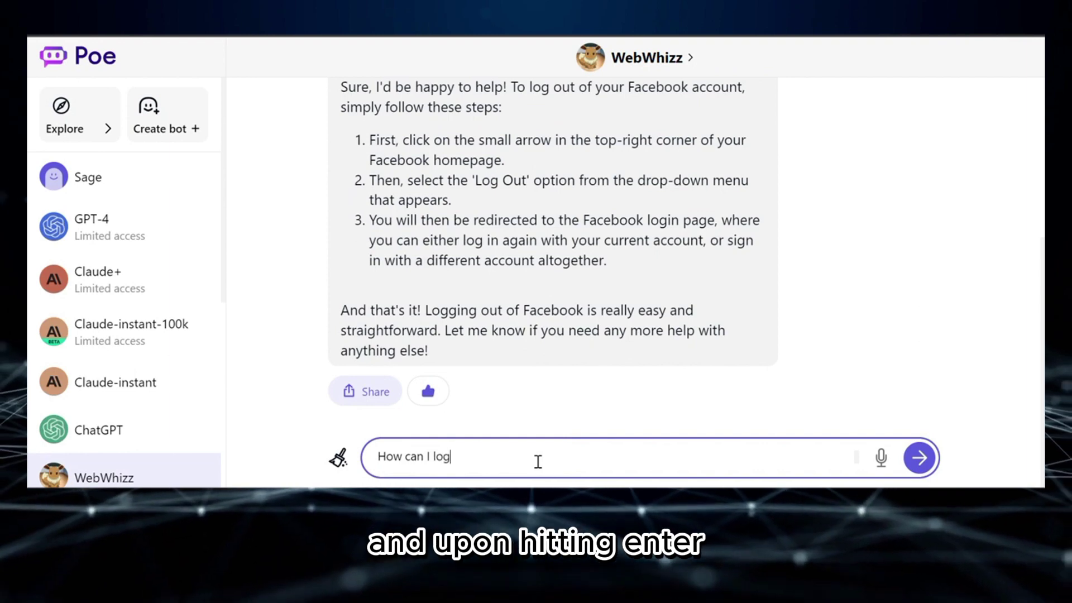
pyautogui.write(' in on my spotify?')
pyautogui.press('Return')
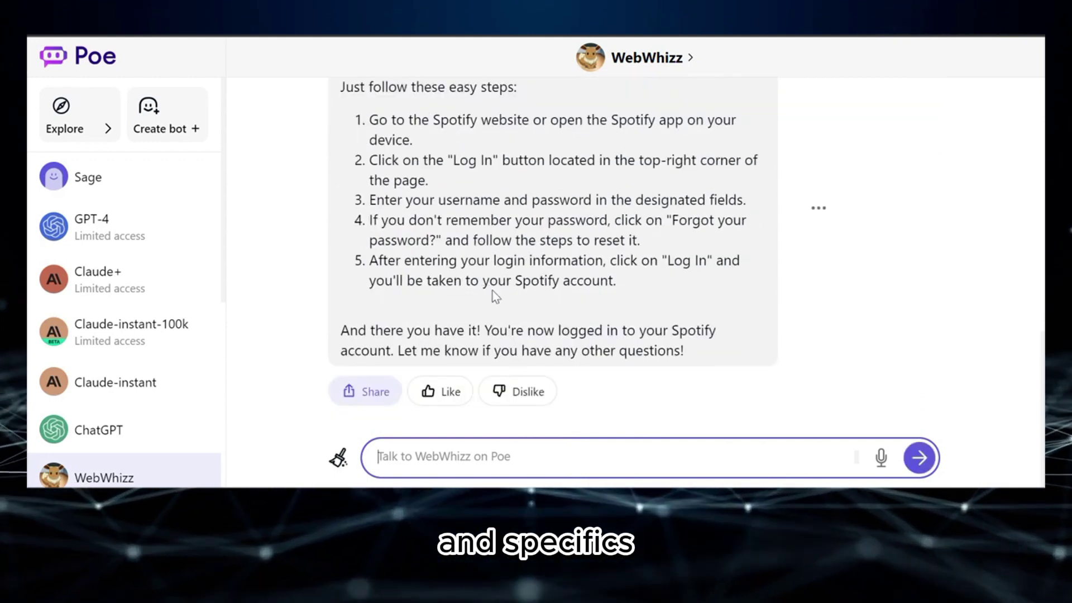
pyautogui.scroll(1, 495, 296)
pyautogui.scroll(-2, 634, 306)
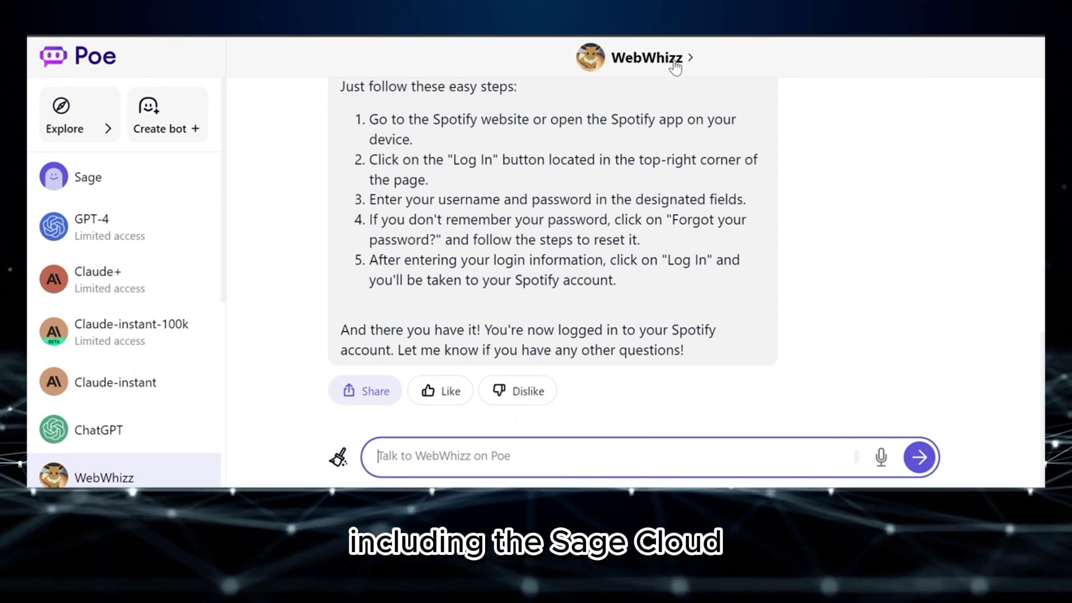
# - Clear the WebWhizz conversation context with the broom icon
pyautogui.click(731, 331)
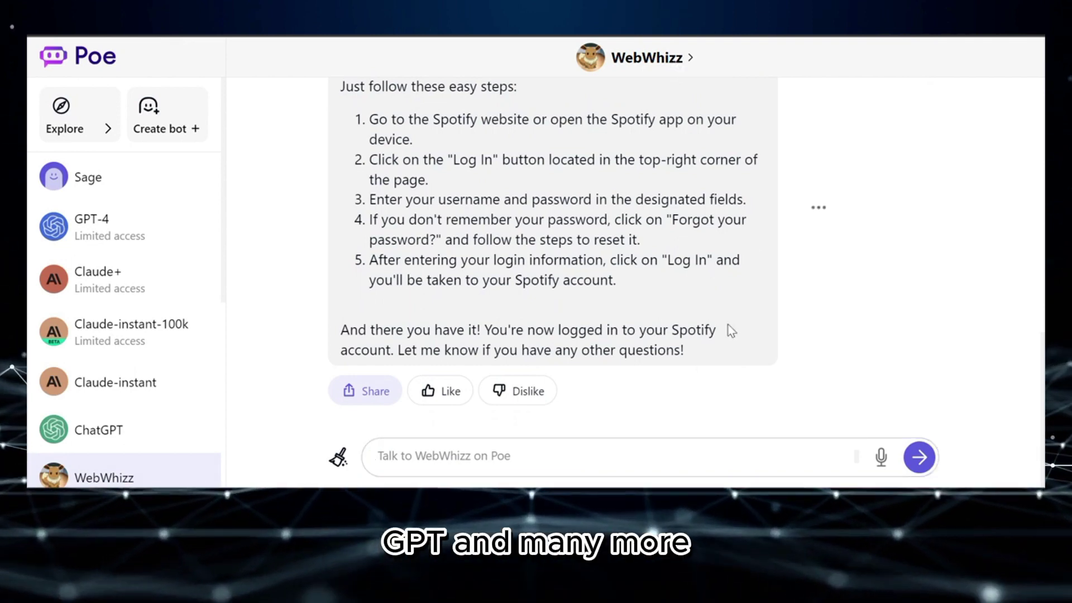
pyautogui.click(338, 459)
pyautogui.scroll(10, 545, 208)
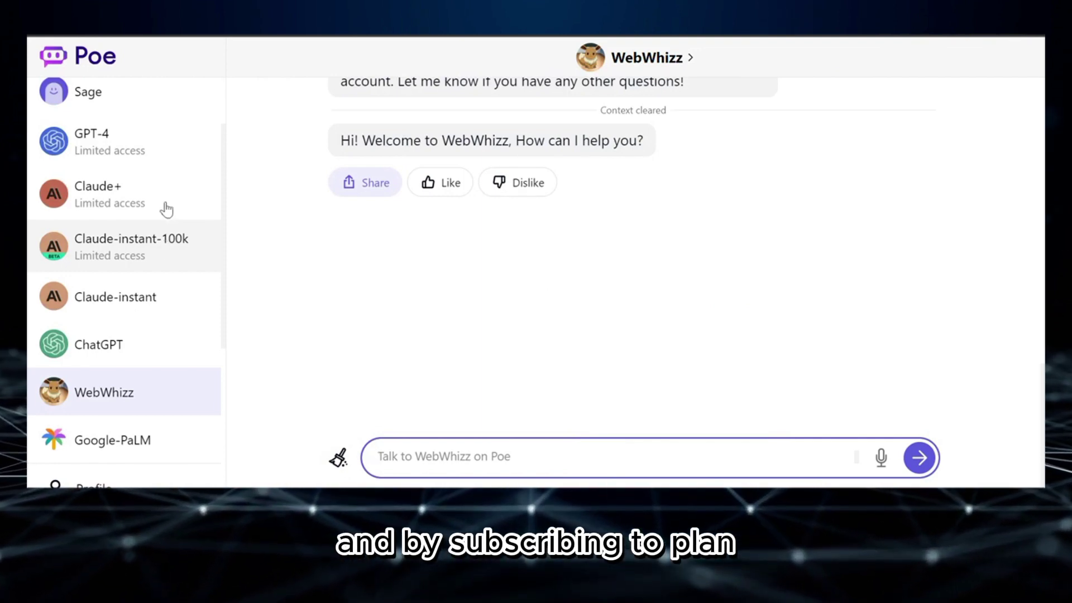
# - Open the account Settings page from the sidebar
pyautogui.scroll(-3, 165, 190)
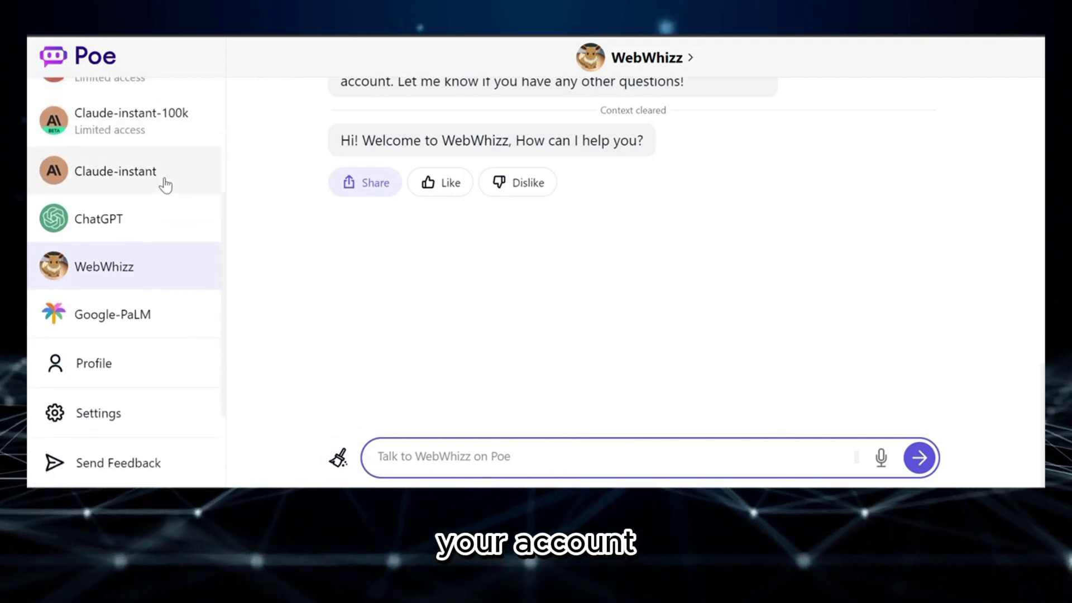
pyautogui.scroll(-2, 163, 184)
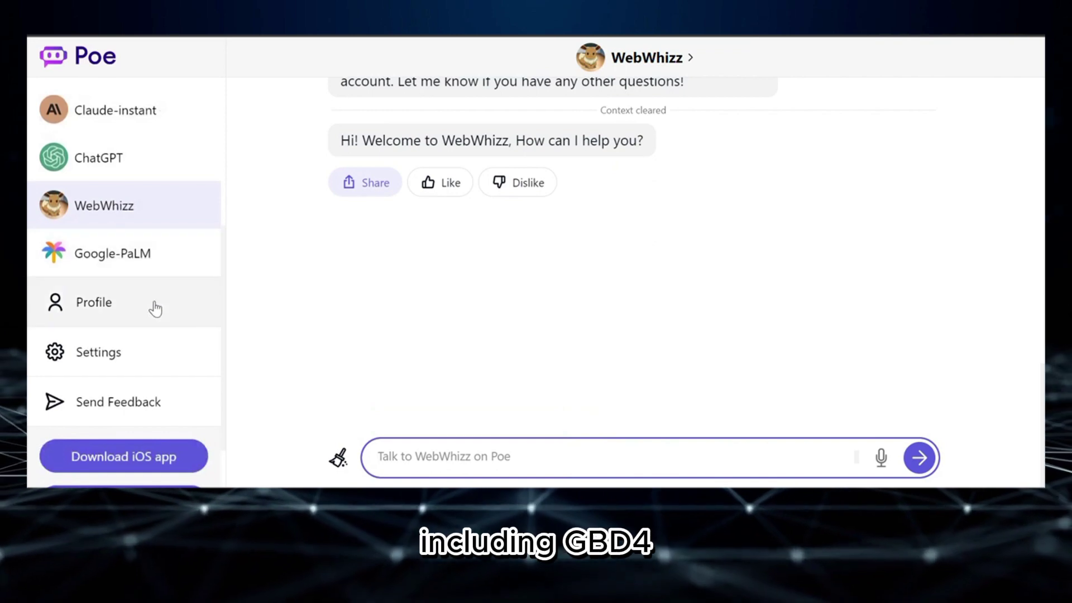
pyautogui.click(177, 353)
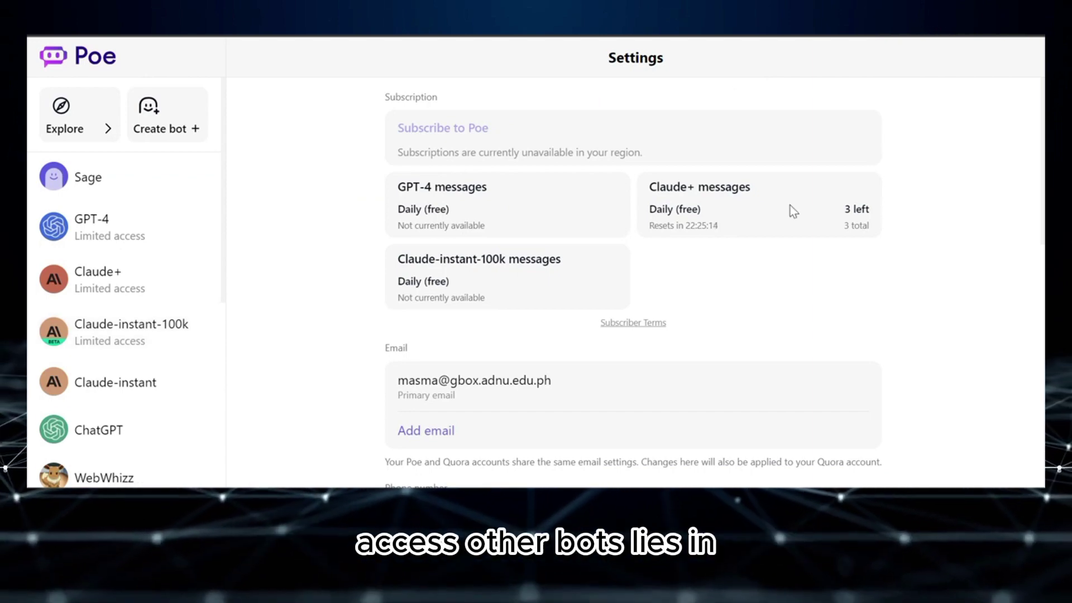
# - Change Poe's Appearance setting from System (automatic) to Dark in Settings
pyautogui.scroll(-1, 789, 223)
pyautogui.scroll(-2, 786, 246)
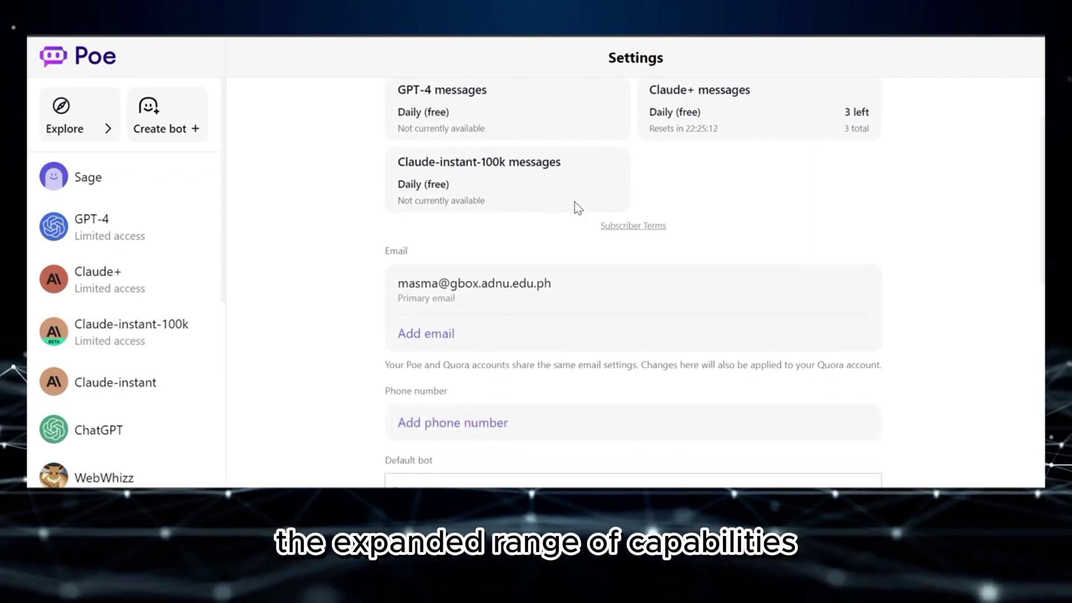
pyautogui.scroll(1, 502, 117)
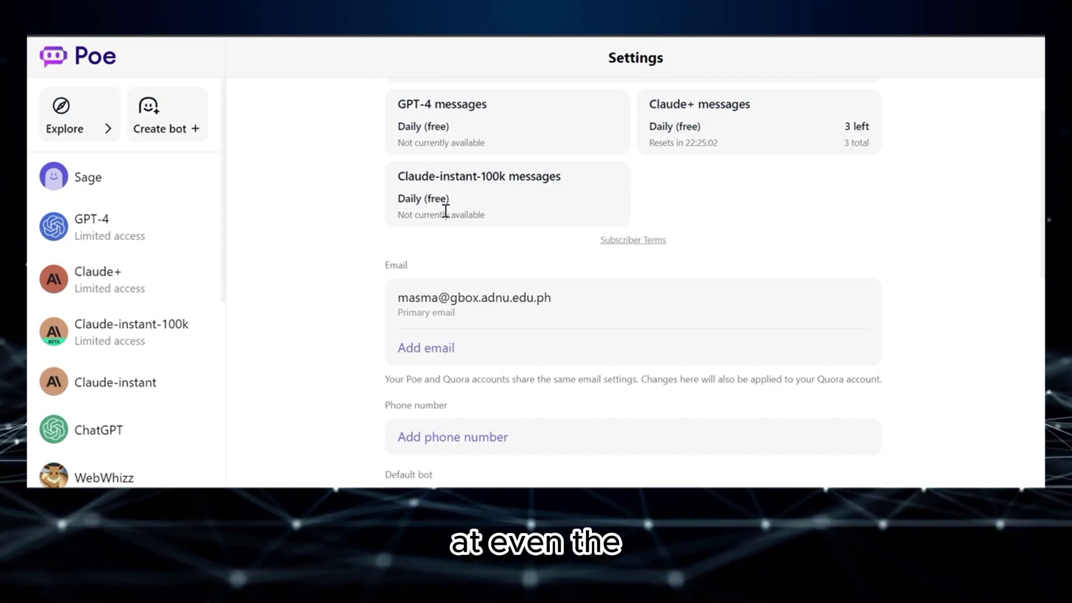
pyautogui.scroll(-5, 690, 288)
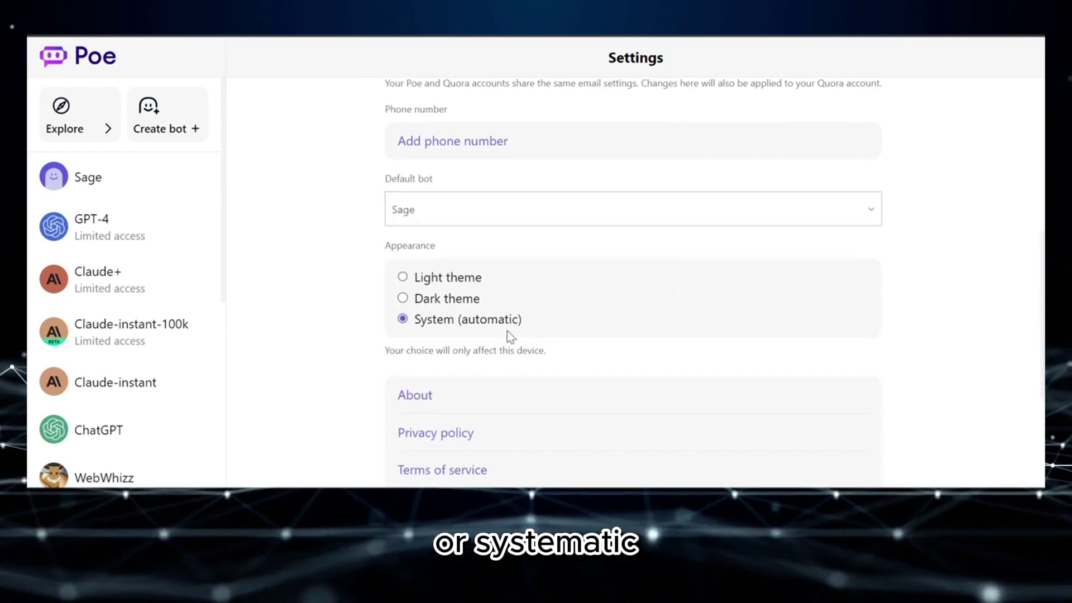
pyautogui.scroll(-1, 456, 282)
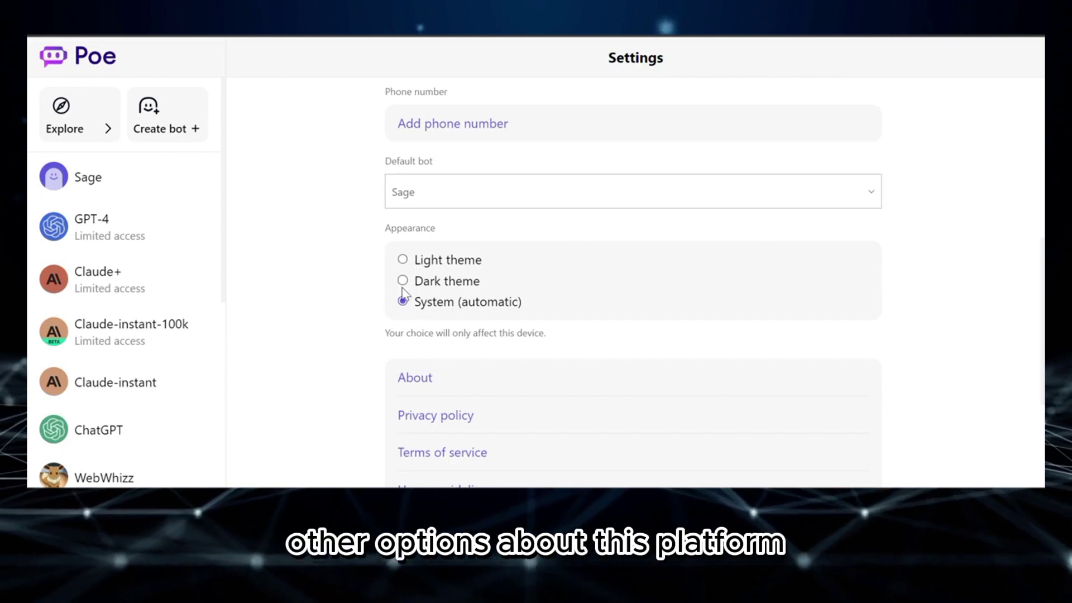
pyautogui.click(403, 281)
pyautogui.scroll(-3, 403, 280)
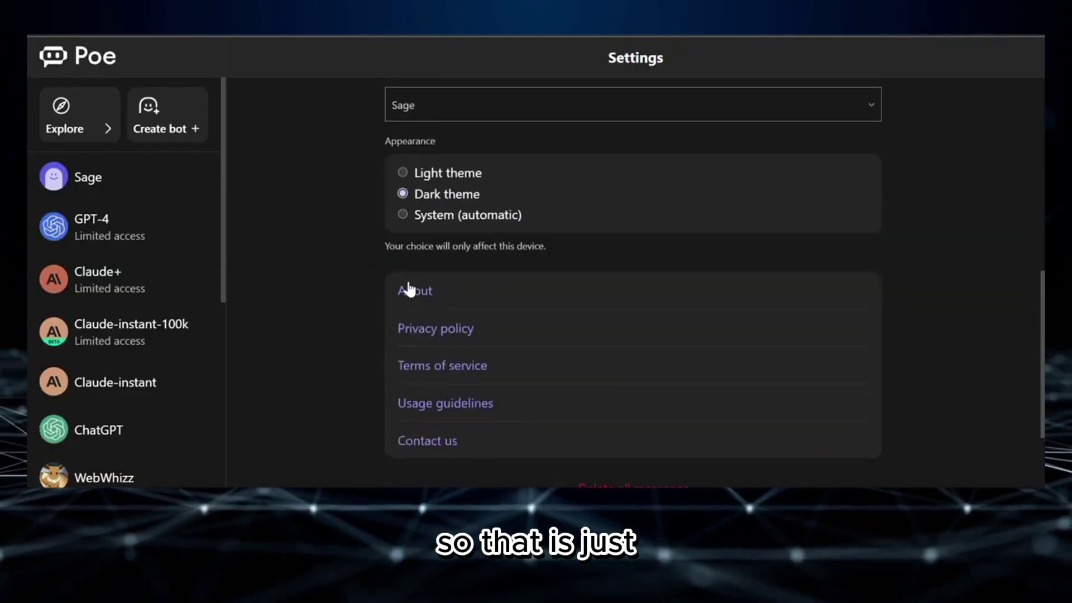